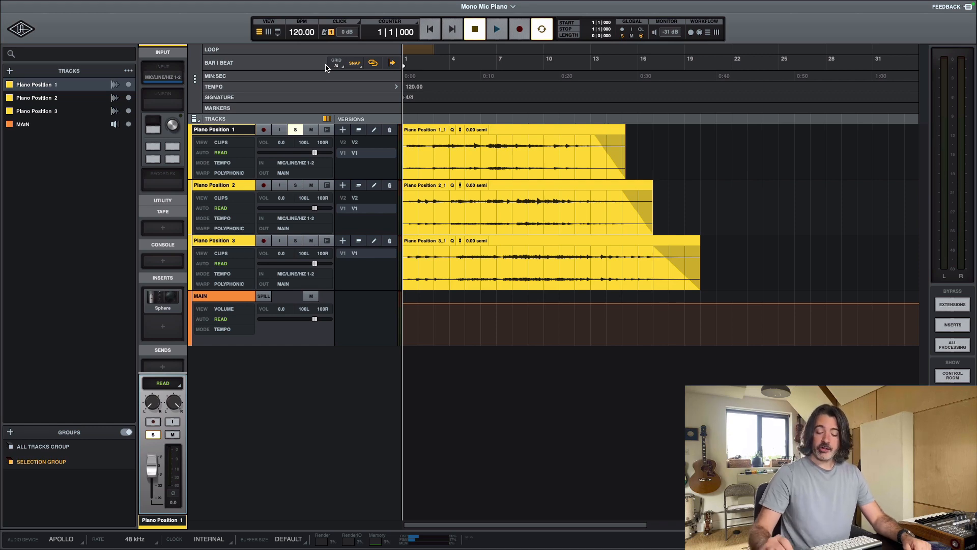
Audition the soloed Piano Position 1 track, stop playback and take the track out of solo
{"action": "key", "text": "space"}
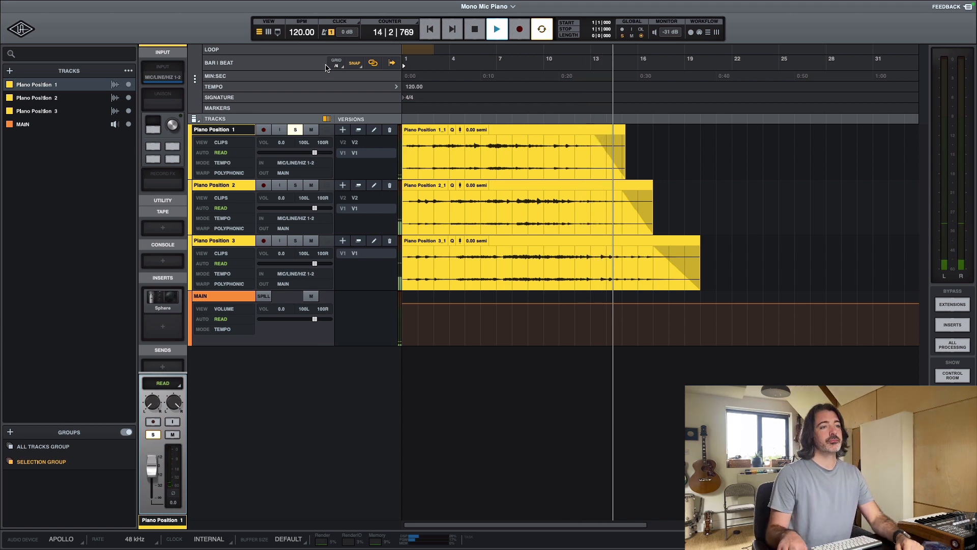
{"action": "key", "text": "space"}
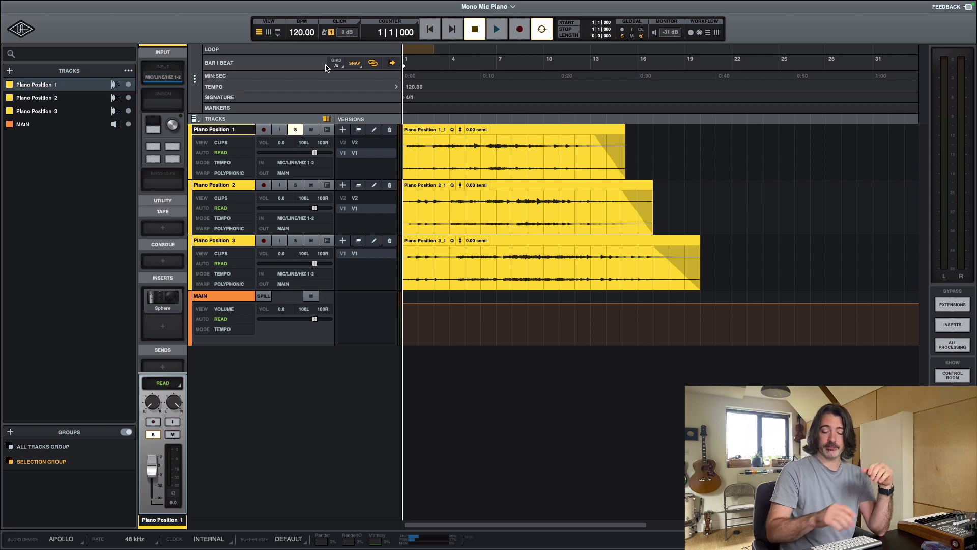
{"action": "key", "text": "s"}
Audition the Piano Position 2 track in solo, stop playback and take the track out of solo
{"action": "key", "text": "Down"}
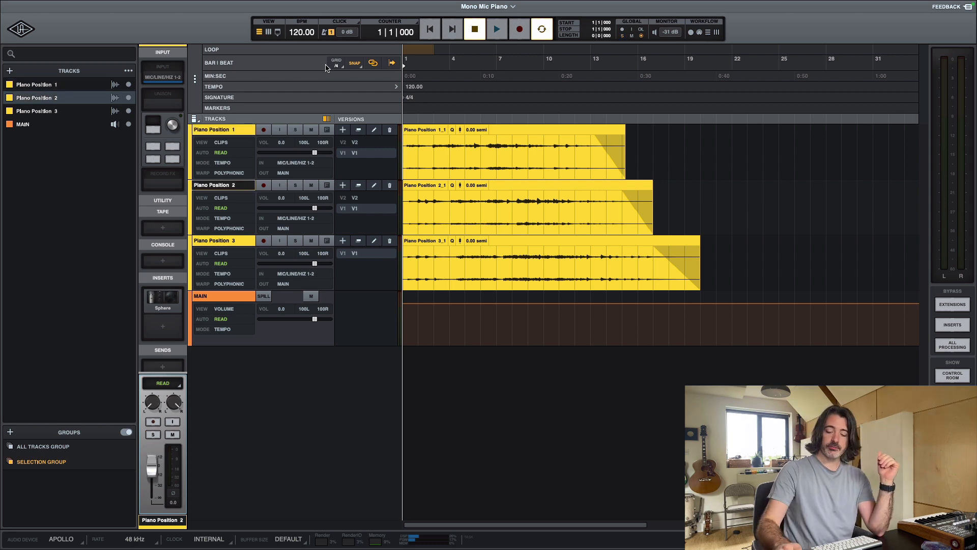
{"action": "key", "text": "s"}
{"action": "key", "text": "space"}
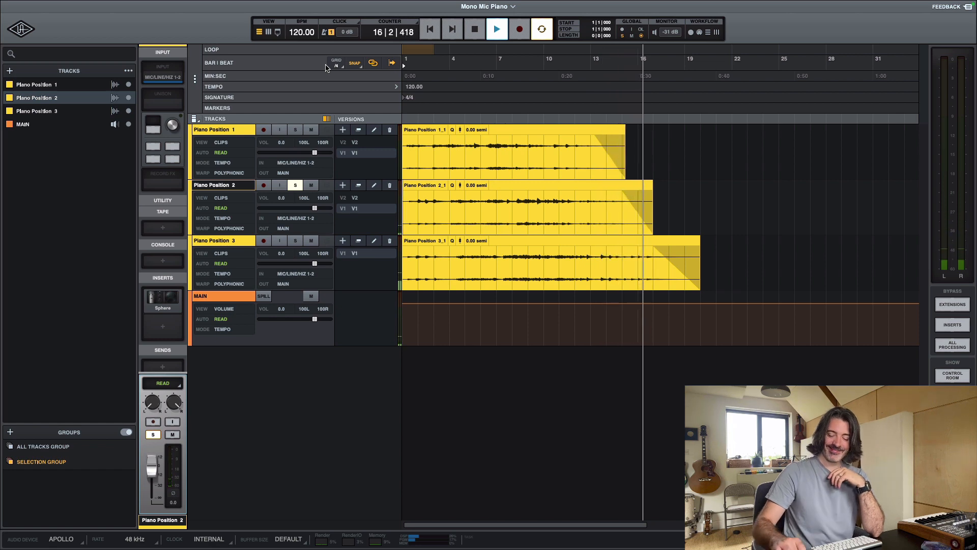
{"action": "key", "text": "space"}
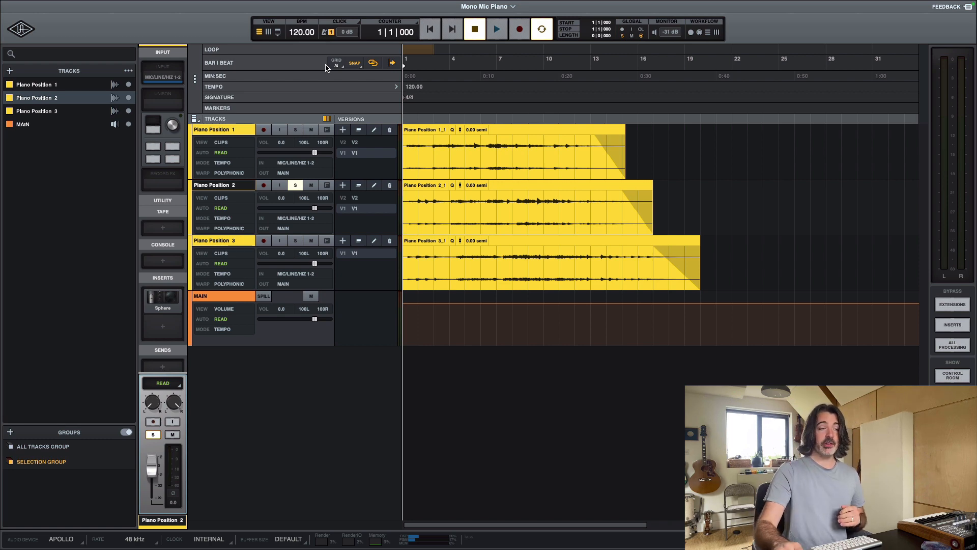
{"action": "key", "text": "s"}
Solo the Piano Position 3 track, play it through and stop playback
{"action": "key", "text": "Down"}
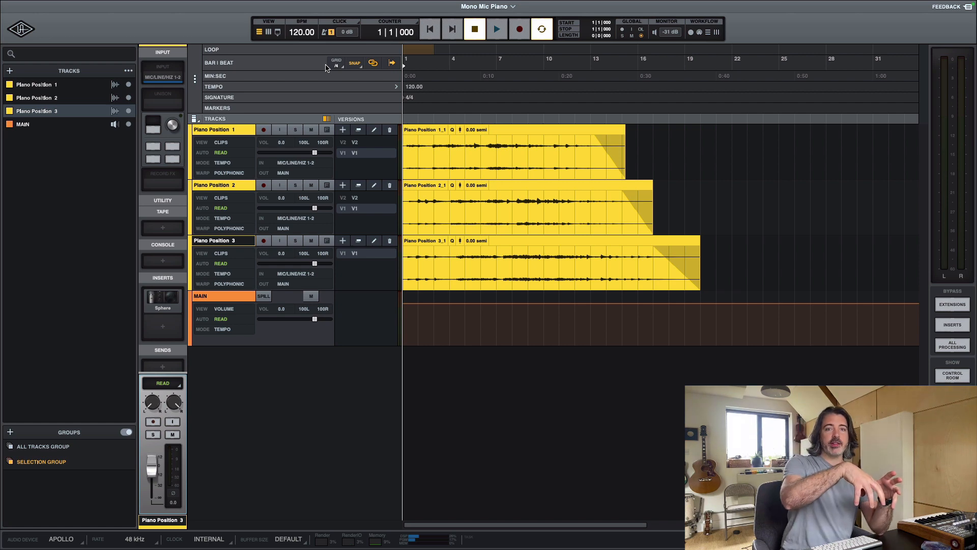
{"action": "key", "text": "s"}
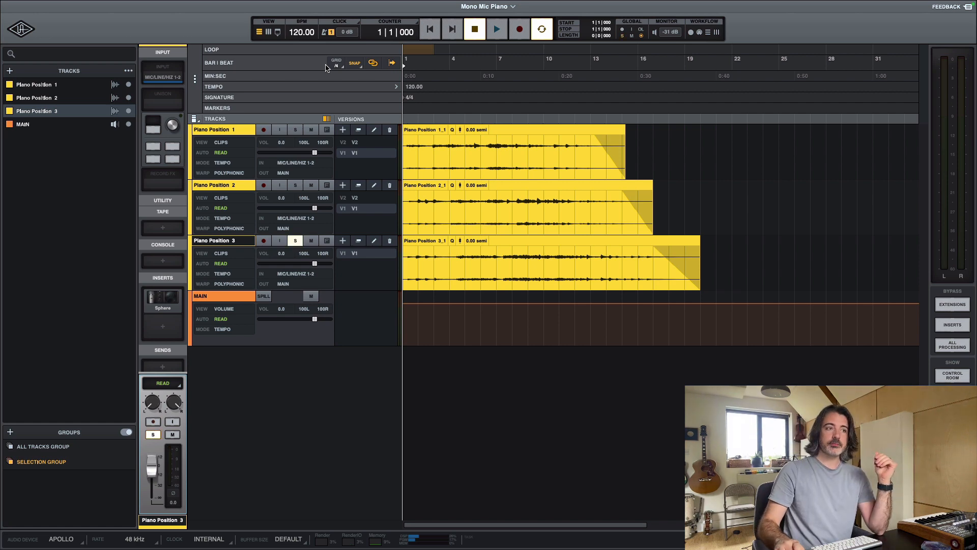
{"action": "key", "text": "space"}
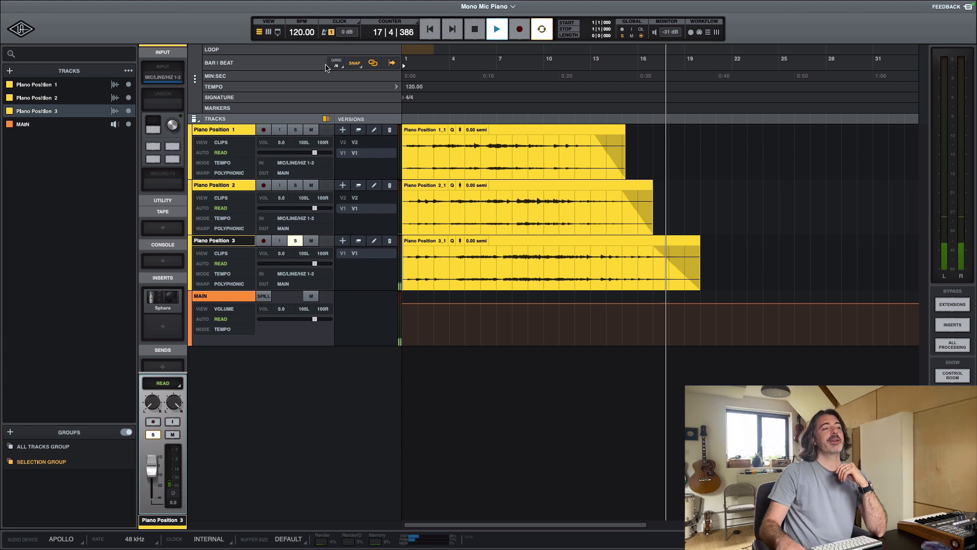
{"action": "key", "text": "space"}
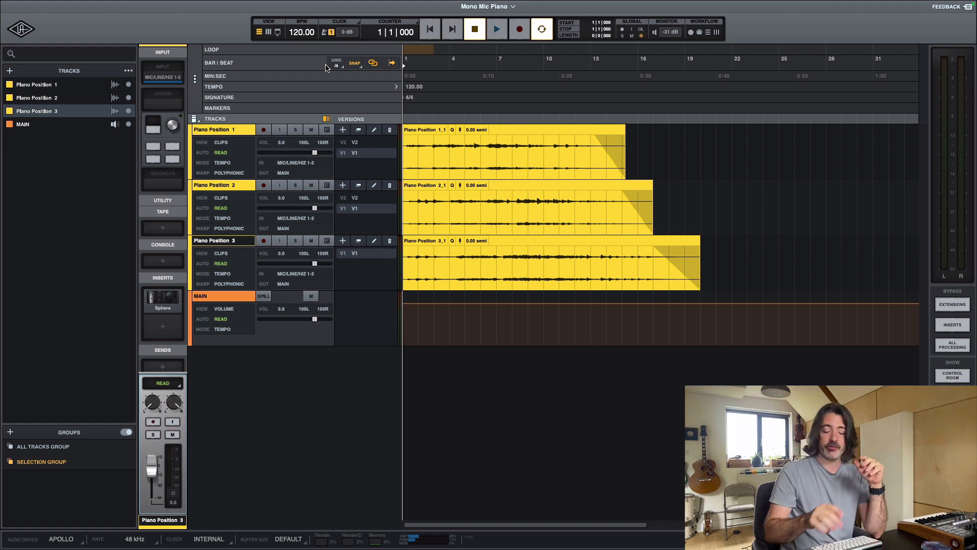
In the mixer view, open the Sphere insert on Piano Position 1 clear of the channel strips and solo that track
{"action": "key", "text": "super+equal"}
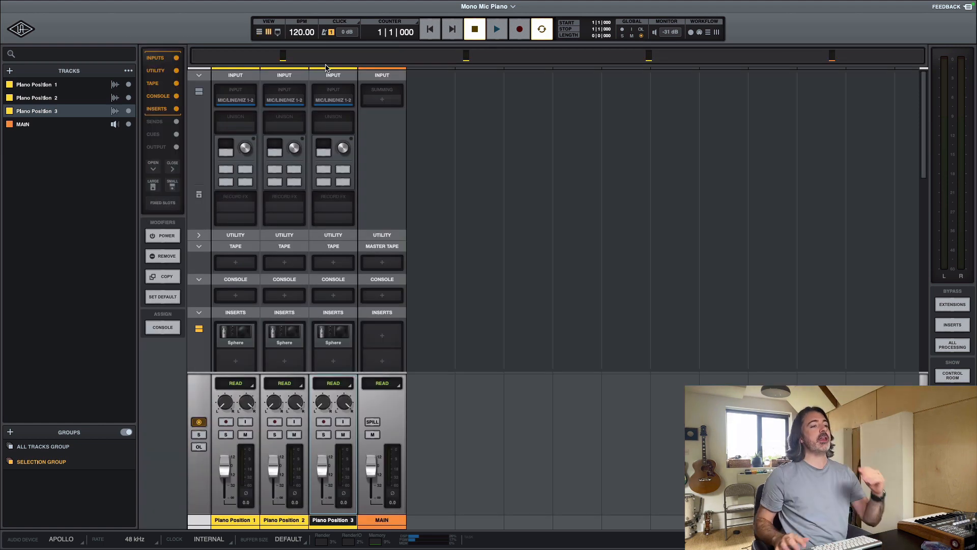
{"action": "left_click", "coordinate": [242, 332]}
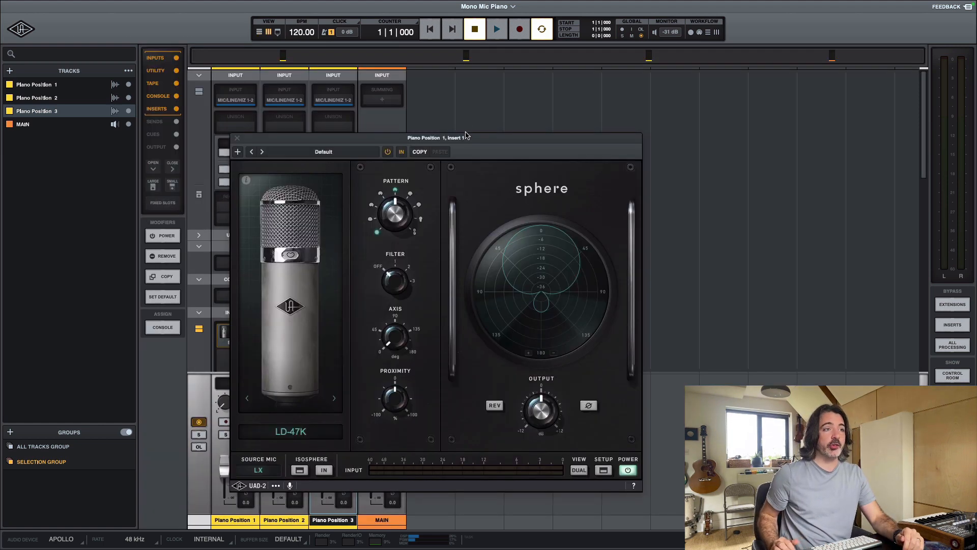
{"action": "left_click_drag", "start_coordinate": [466, 137], "coordinate": [376, 69]}
{"action": "mouse_move", "coordinate": [305, 145]}
{"action": "left_mouse_down"}
{"action": "mouse_move", "coordinate": [302, 217]}
{"action": "mouse_move", "coordinate": [307, 85]}
{"action": "mouse_move", "coordinate": [306, 151]}
{"action": "left_mouse_up"}
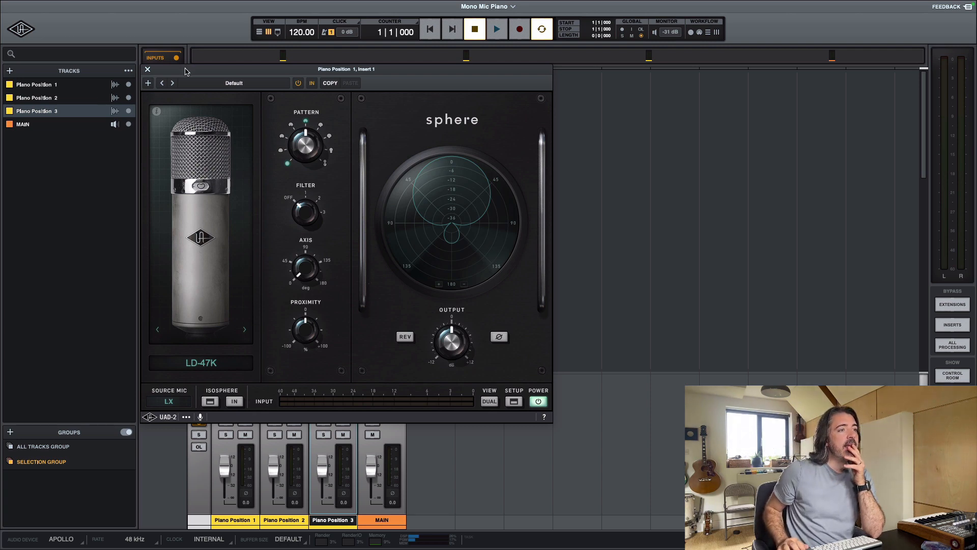
{"action": "left_click_drag", "start_coordinate": [187, 71], "coordinate": [497, 104]}
{"action": "left_click", "coordinate": [237, 320]}
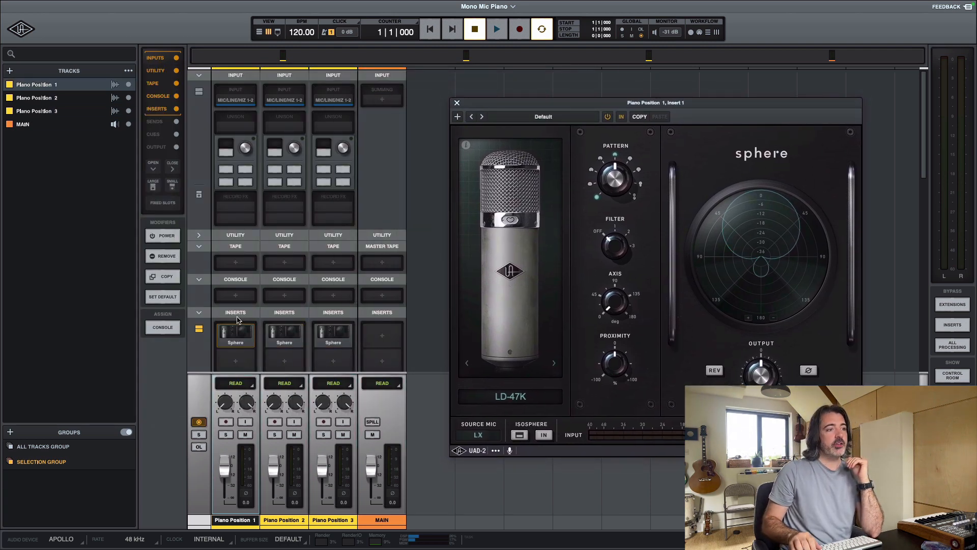
{"action": "key", "text": "s"}
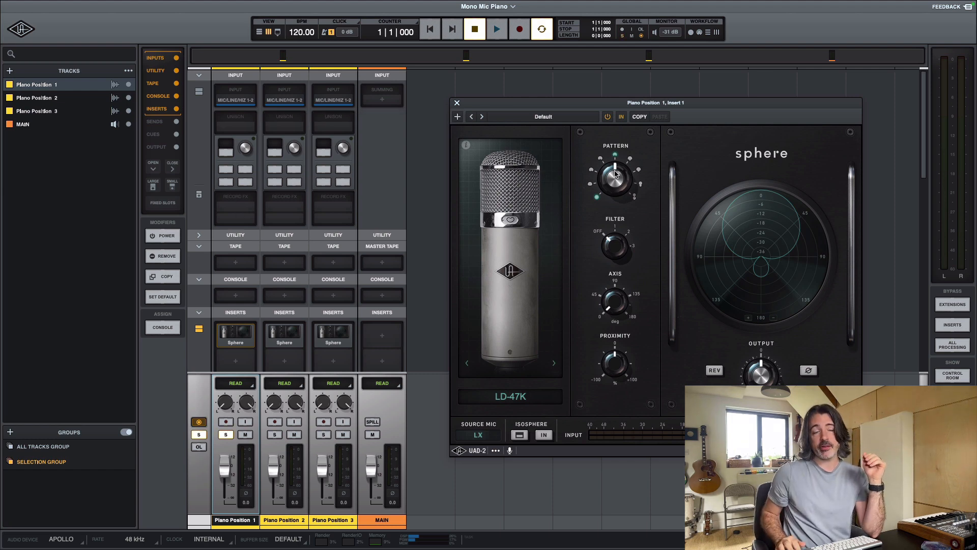
Compare the omni, cardioid and figure-8 polar patterns on Piano Position 1's Sphere, finishing on cardioid
{"action": "left_click", "coordinate": [598, 198]}
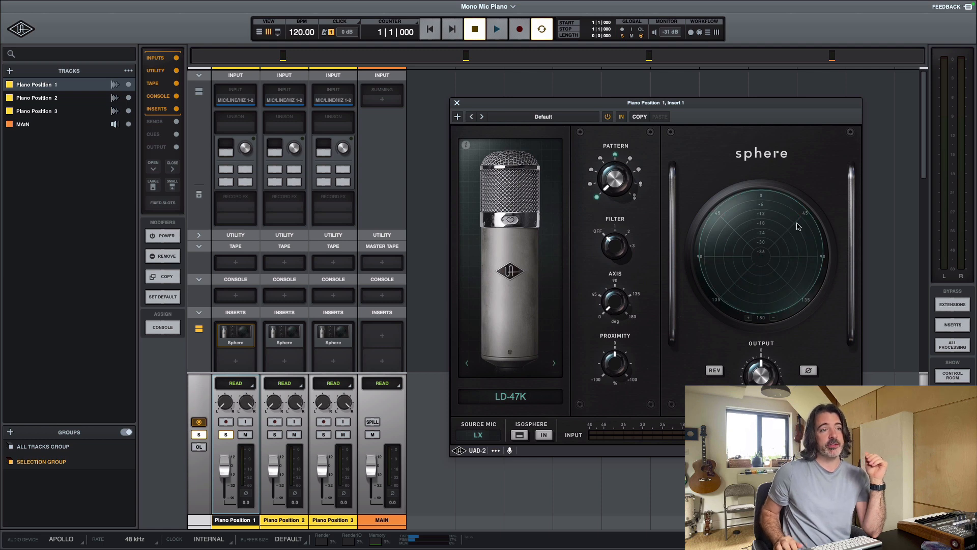
{"action": "left_click", "coordinate": [615, 157]}
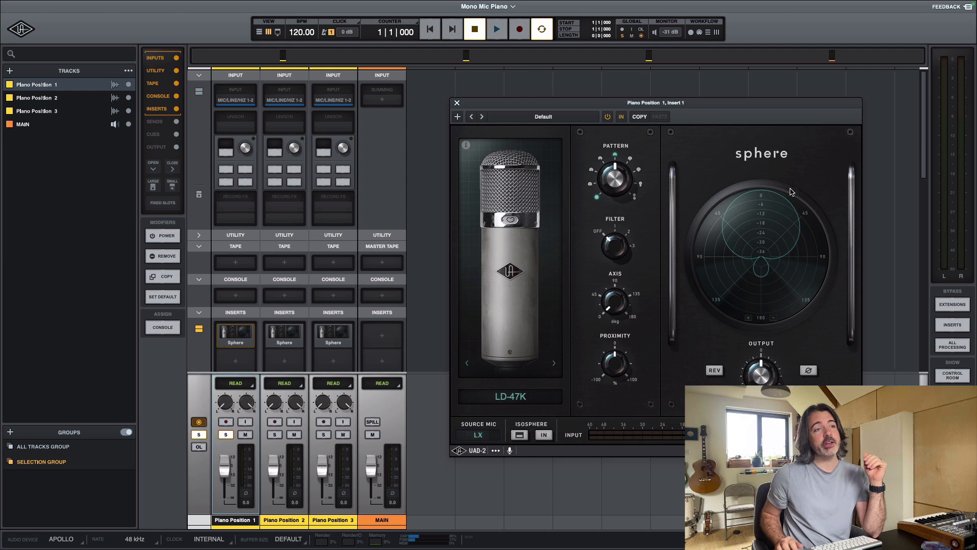
{"action": "left_click", "coordinate": [633, 198]}
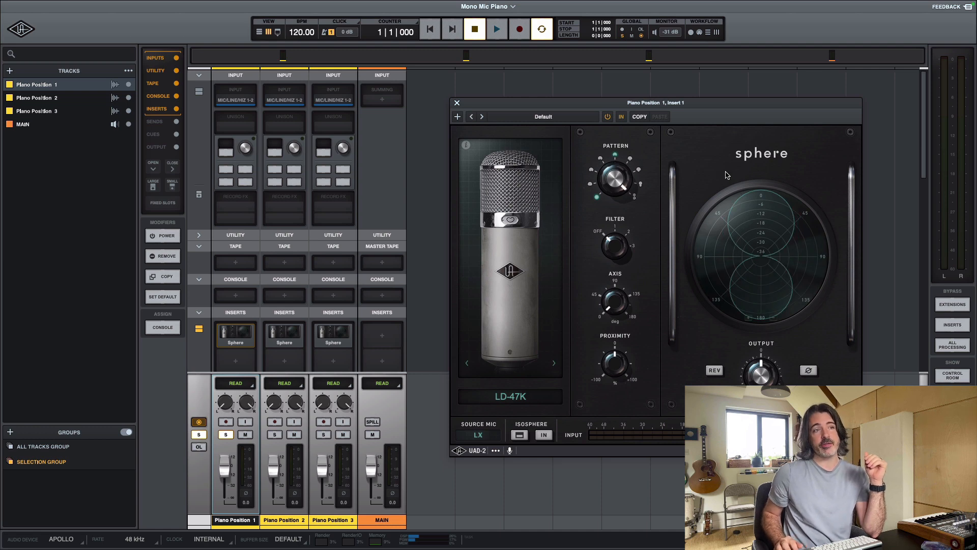
{"action": "left_click", "coordinate": [614, 157]}
{"action": "left_click", "coordinate": [596, 198]}
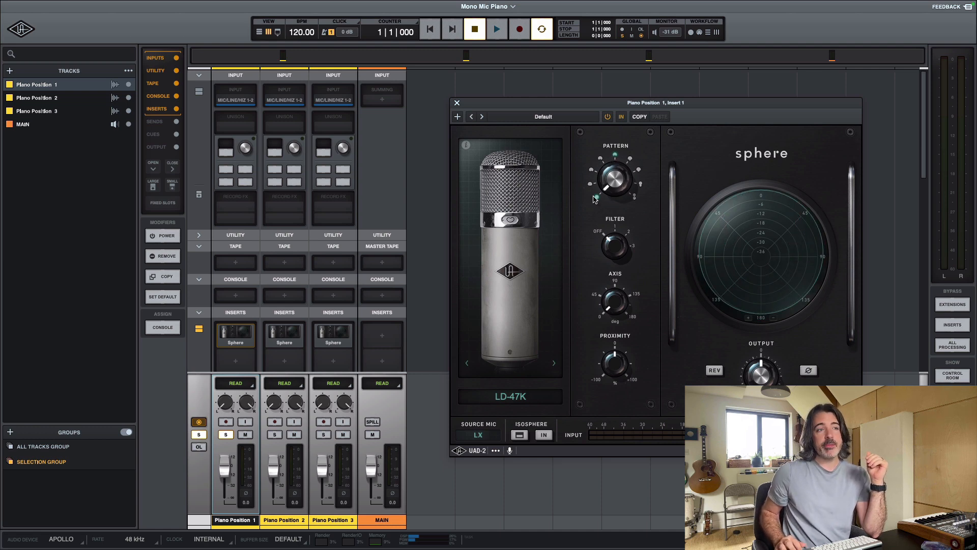
{"action": "left_click", "coordinate": [615, 155]}
{"action": "left_click", "coordinate": [634, 199]}
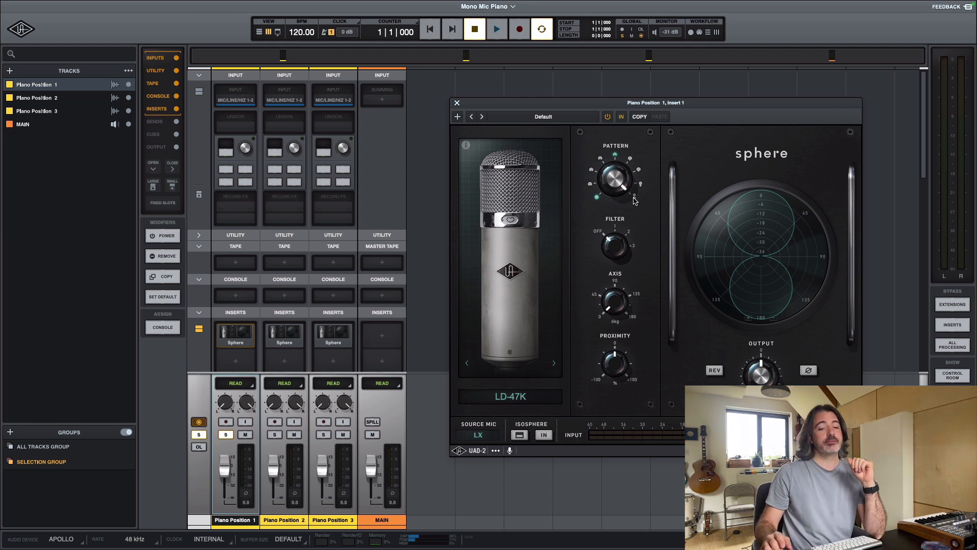
{"action": "left_click", "coordinate": [615, 156]}
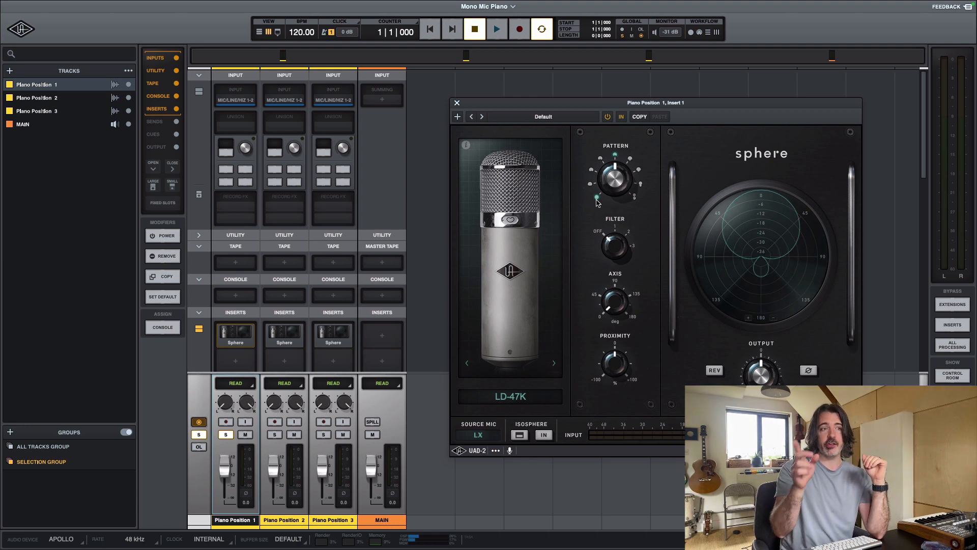
Play Piano Position 1 while switching its Sphere pattern from cardioid to omni, figure-8, cardioid and back to omni, and stop playback
{"action": "key", "text": "space"}
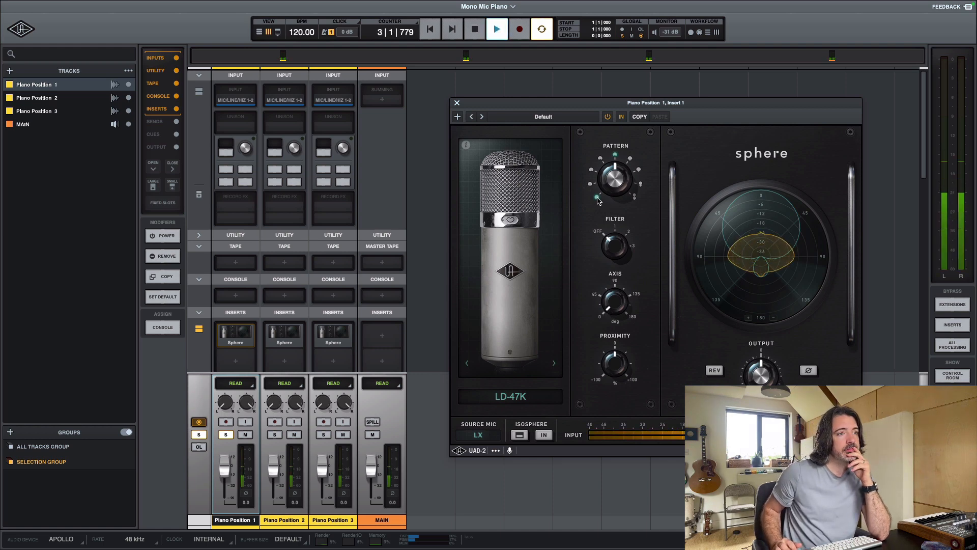
{"action": "left_click", "coordinate": [598, 198]}
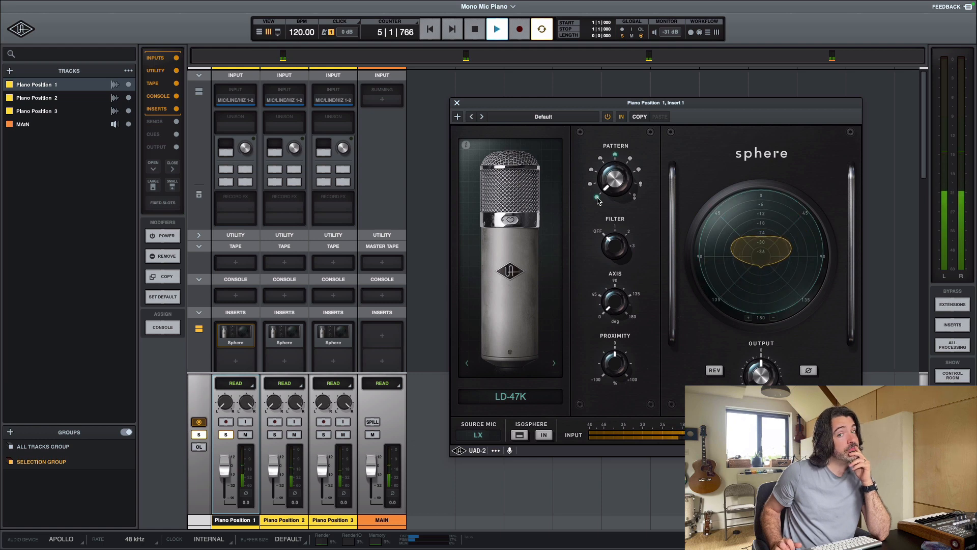
{"action": "left_click", "coordinate": [634, 198]}
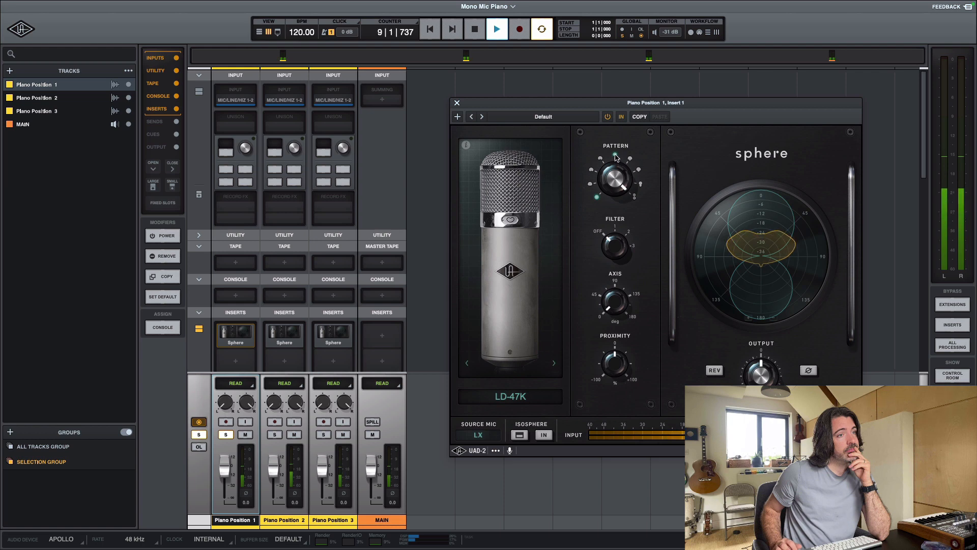
{"action": "left_click", "coordinate": [615, 158]}
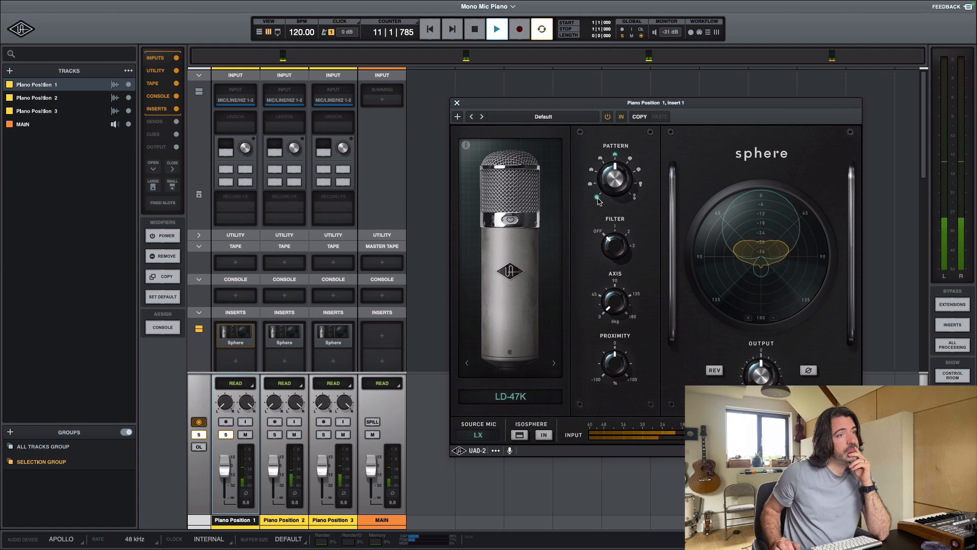
{"action": "left_click", "coordinate": [598, 197]}
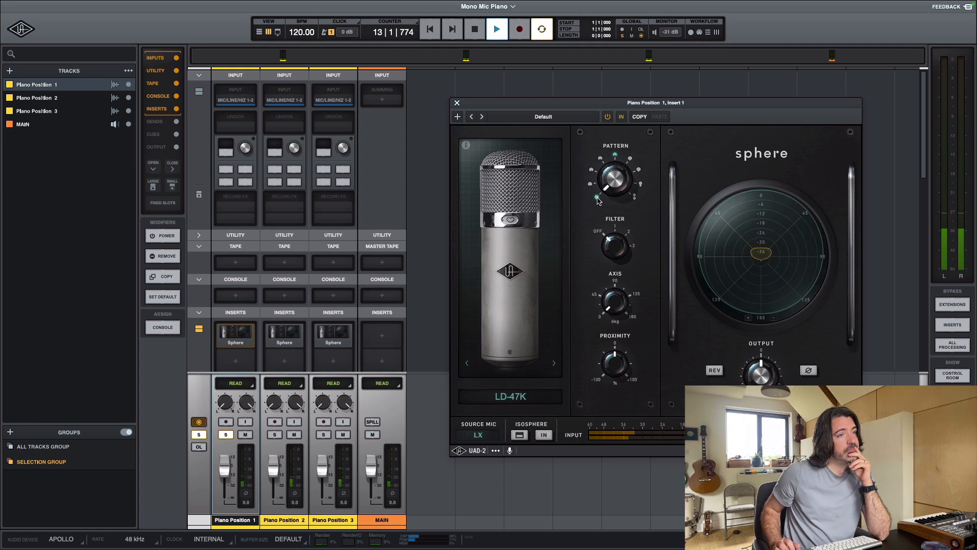
{"action": "key", "text": "space"}
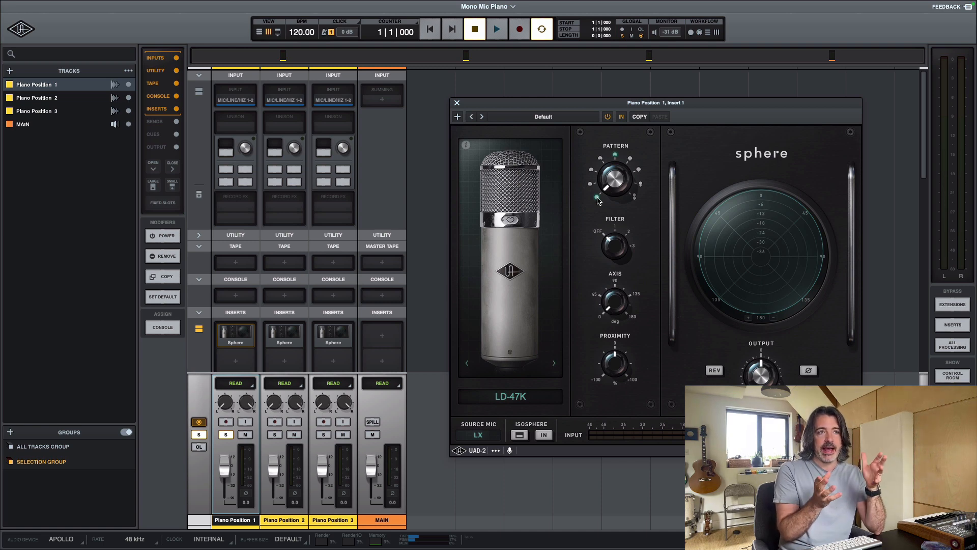
Switch Piano Position 1's Sphere pattern between figure-8 and cardioid, leave it on figure-8 and close the plug-in window
{"action": "left_click", "coordinate": [635, 199]}
{"action": "left_click", "coordinate": [616, 156]}
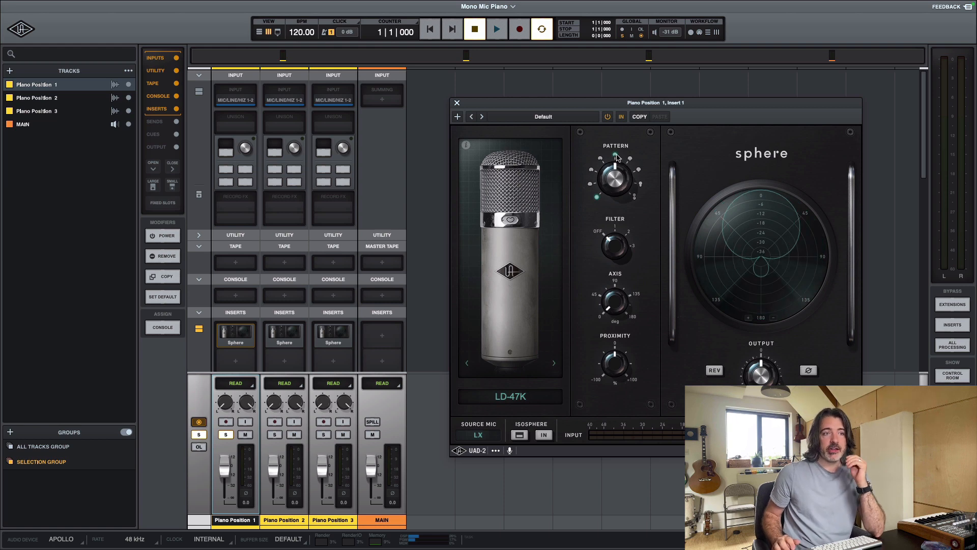
{"action": "left_click", "coordinate": [635, 200]}
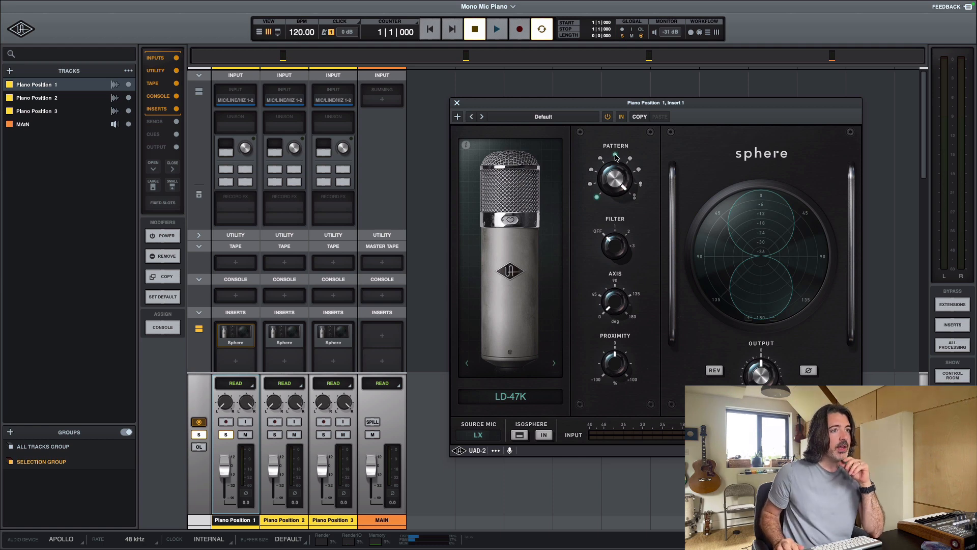
{"action": "left_click", "coordinate": [457, 104]}
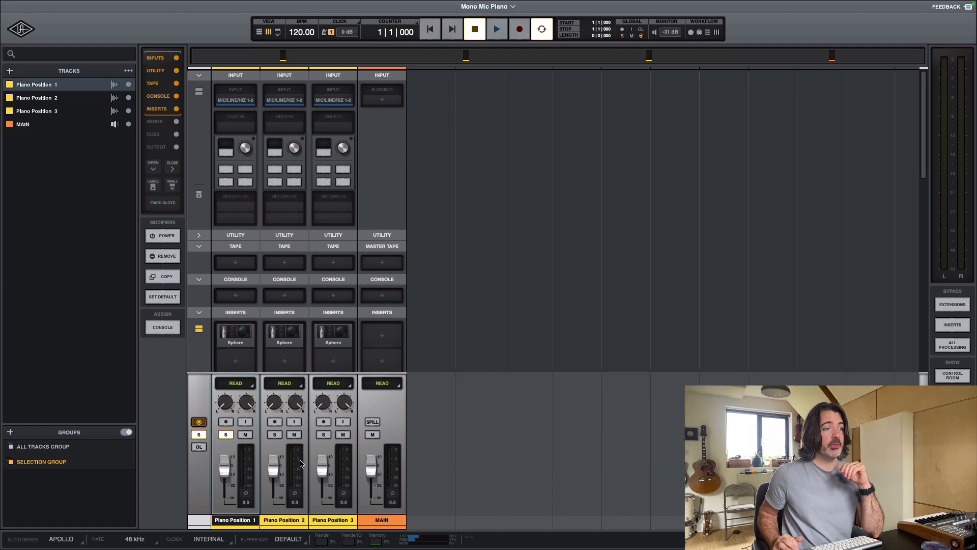
Solo only Piano Position 2 and open its Sphere insert in a window beside the channel strips
{"action": "key", "text": "Right"}
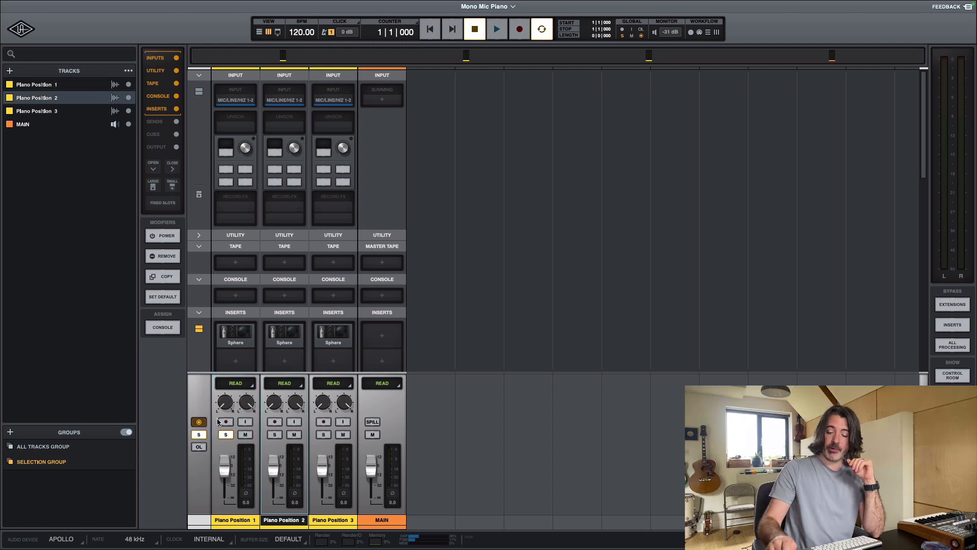
{"action": "key", "text": "alt+s"}
{"action": "key", "text": "shift+s"}
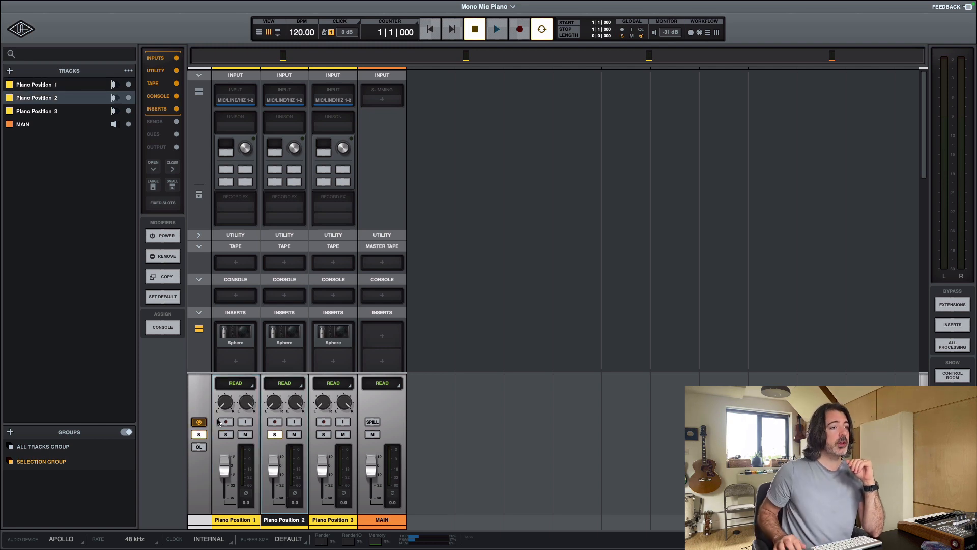
{"action": "left_click", "coordinate": [291, 341]}
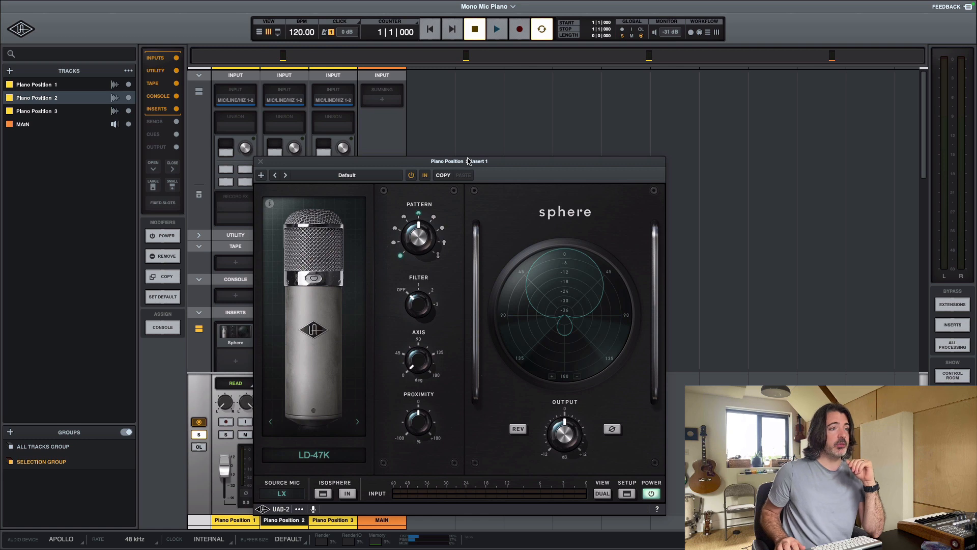
{"action": "left_click_drag", "start_coordinate": [469, 160], "coordinate": [648, 93]}
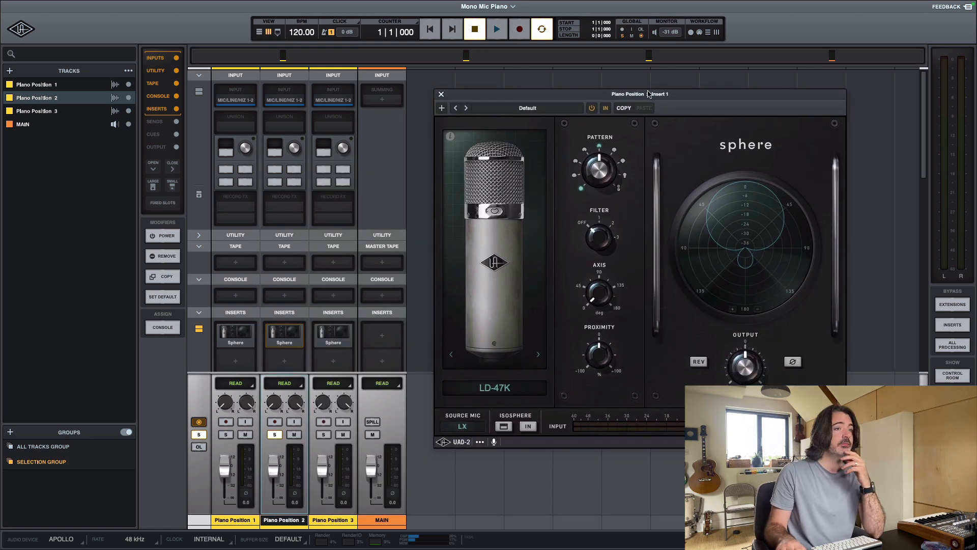
Play Piano Position 2 while switching its Sphere pattern to omni, cardioid, figure-8, omni and cardioid, stop playback and close the plug-in
{"action": "key", "text": "space"}
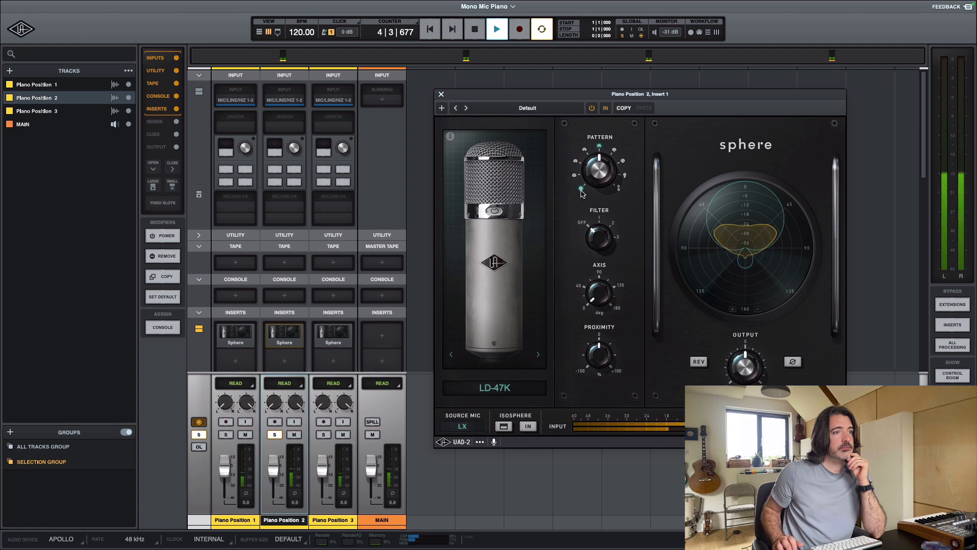
{"action": "left_click", "coordinate": [581, 190]}
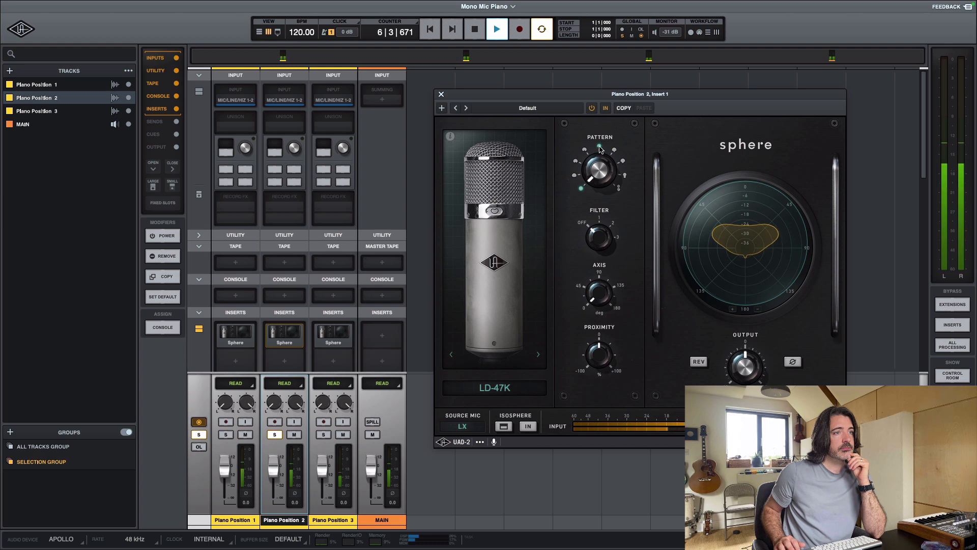
{"action": "left_click", "coordinate": [600, 147]}
{"action": "left_click", "coordinate": [619, 190]}
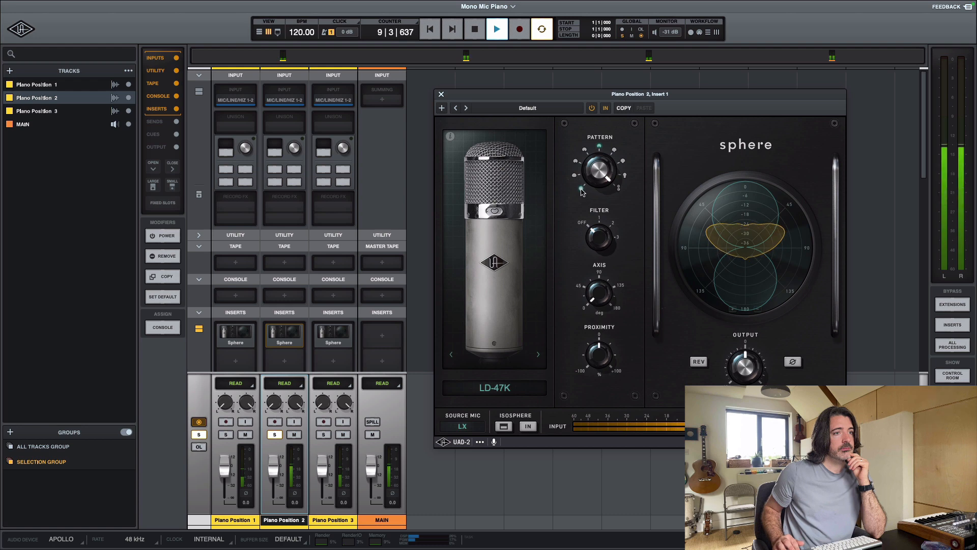
{"action": "left_click", "coordinate": [582, 189]}
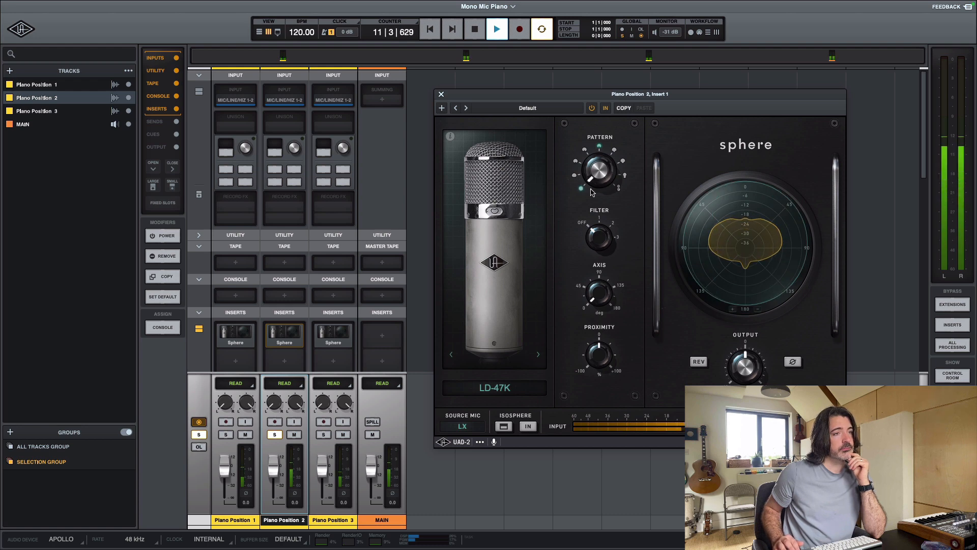
{"action": "left_click", "coordinate": [600, 148]}
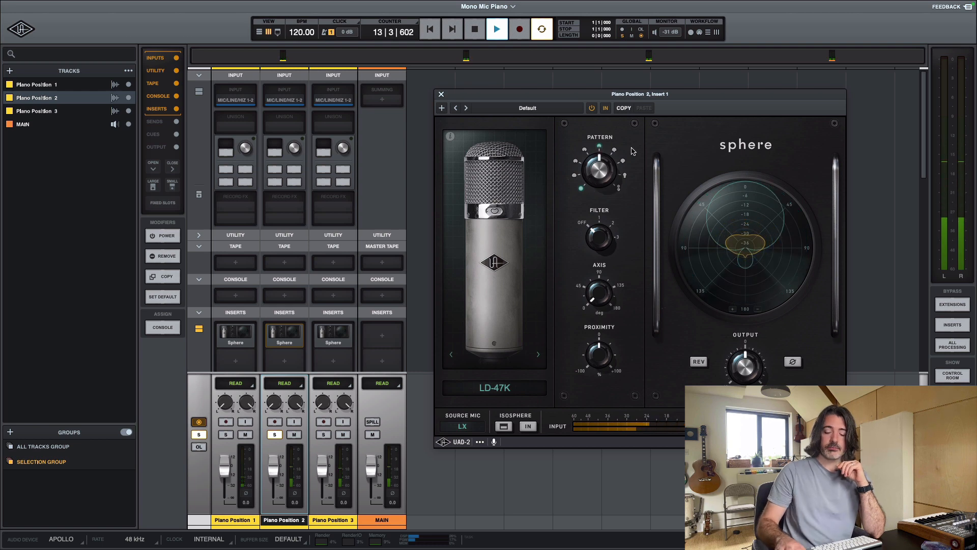
{"action": "key", "text": "space"}
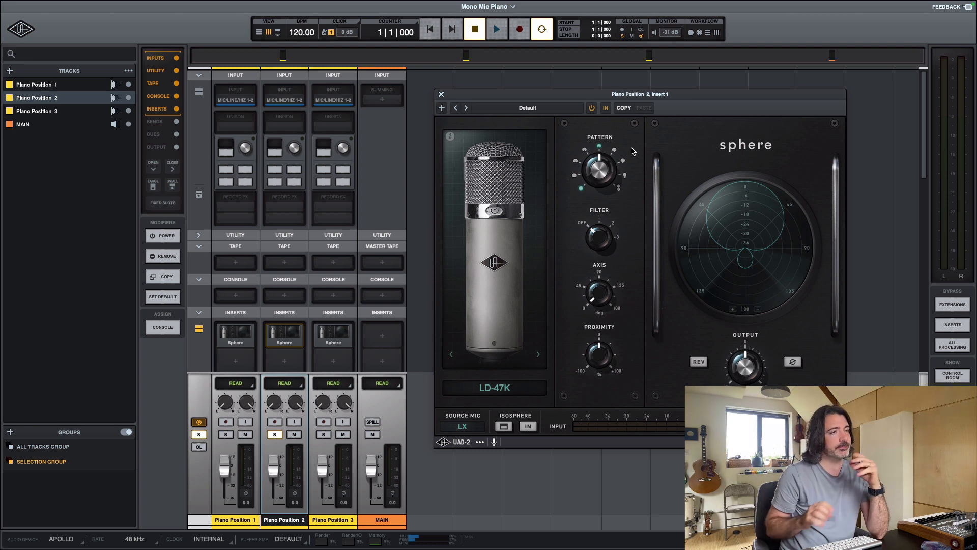
{"action": "left_click", "coordinate": [441, 96]}
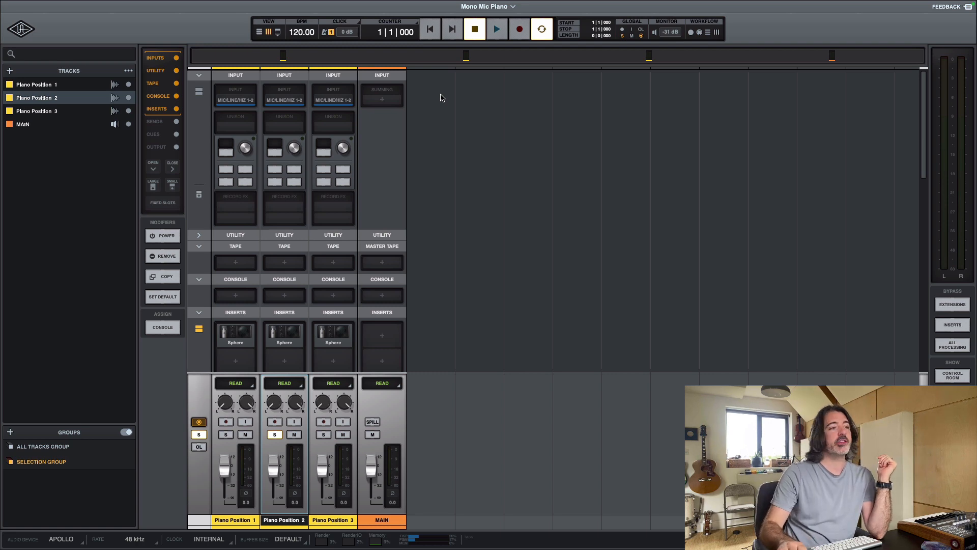
Solo only Piano Position 3 and open its Sphere insert in a window beside the channel strips
{"action": "key", "text": "s"}
{"action": "key", "text": "Down"}
{"action": "key", "text": "s"}
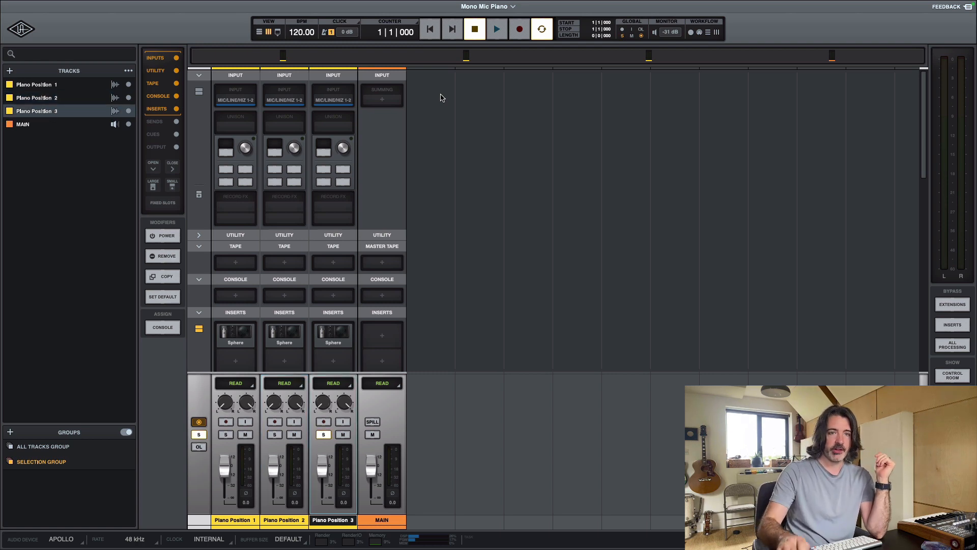
{"action": "left_click", "coordinate": [324, 336]}
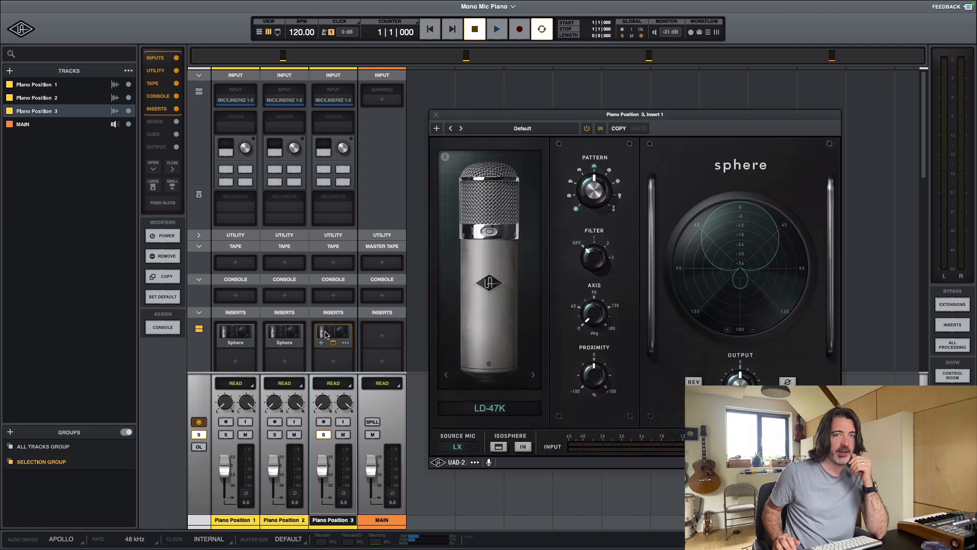
{"action": "left_click_drag", "start_coordinate": [498, 115], "coordinate": [486, 116]}
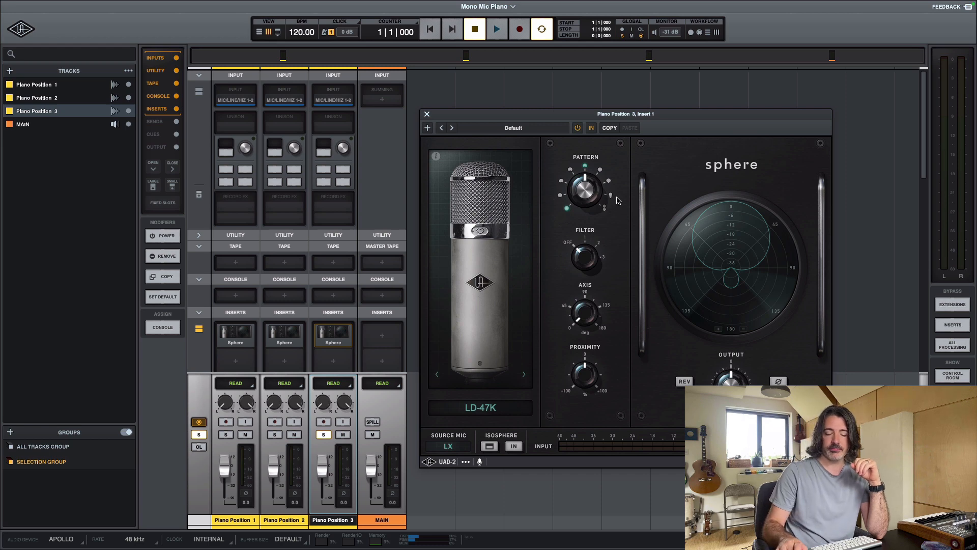
Play Piano Position 3 while switching its Sphere pattern to figure-8 and back to cardioid, and stop playback
{"action": "key", "text": "space"}
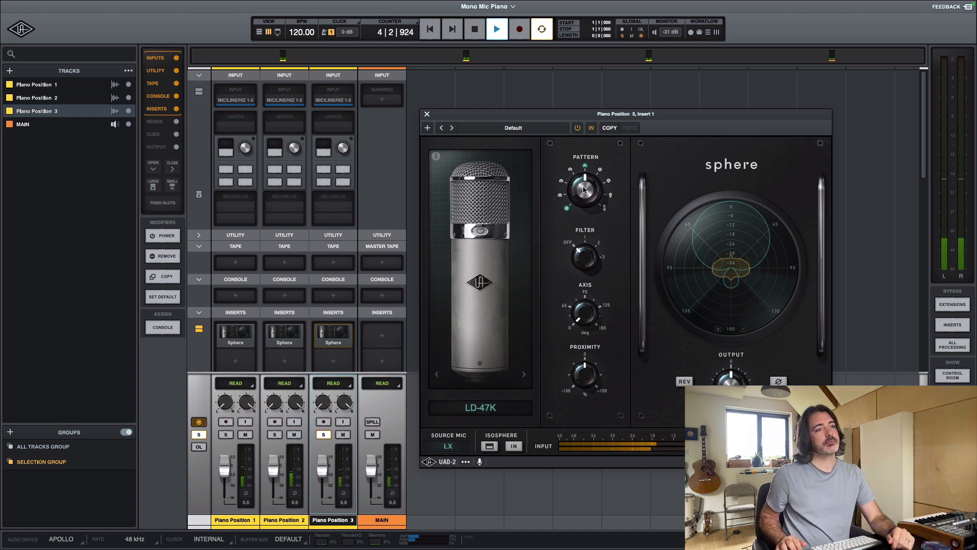
{"action": "left_click_drag", "start_coordinate": [584, 190], "coordinate": [595, 288]}
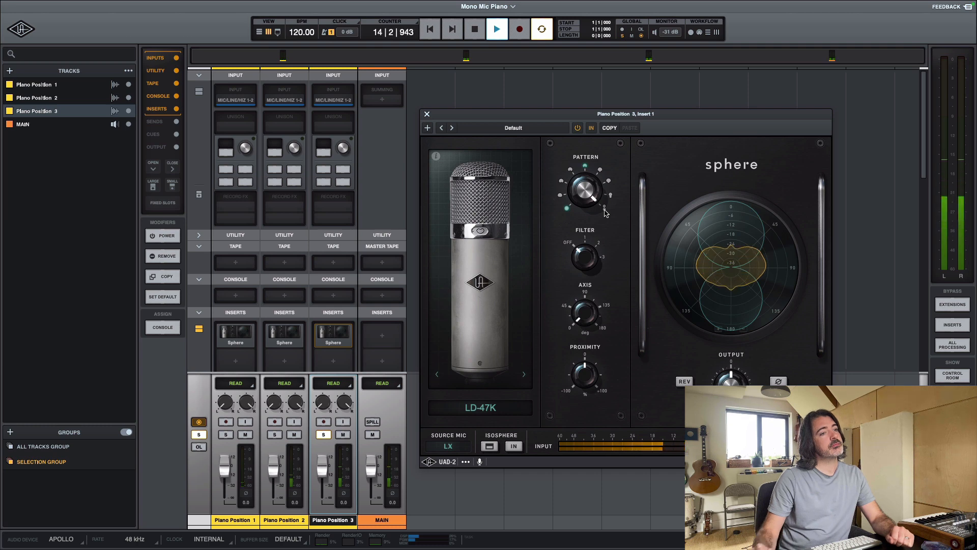
{"action": "left_click_drag", "start_coordinate": [606, 213], "coordinate": [626, 229]}
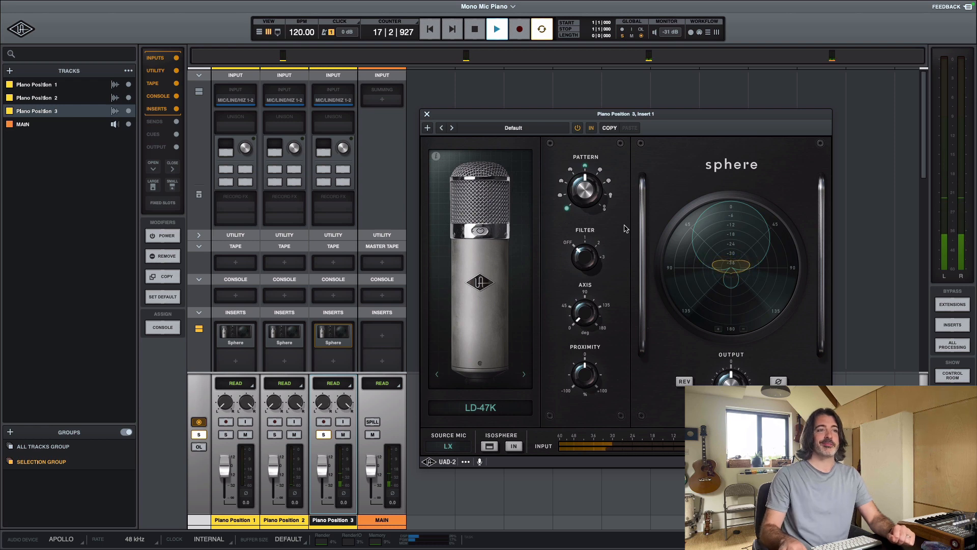
{"action": "key", "text": "space"}
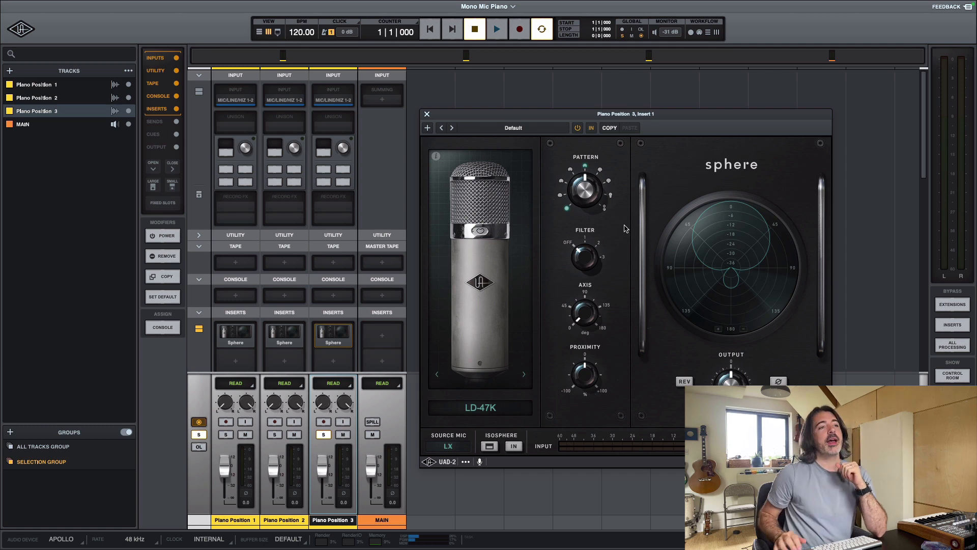
With playback stopped, toggle Piano Position 3's Sphere pattern between omni and cardioid twice, leaving it on cardioid
{"action": "left_click_drag", "start_coordinate": [584, 184], "coordinate": [570, 284]}
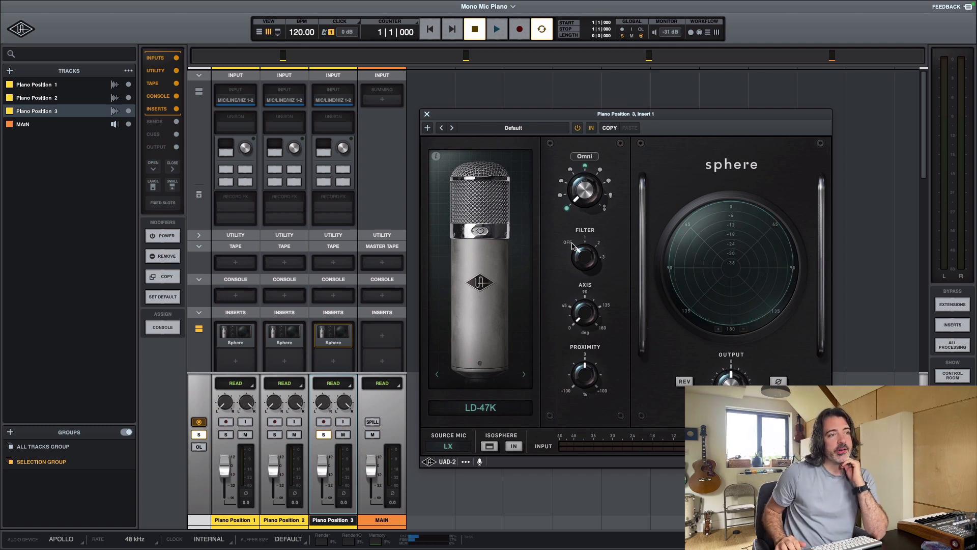
{"action": "left_click_drag", "start_coordinate": [573, 247], "coordinate": [582, 189]}
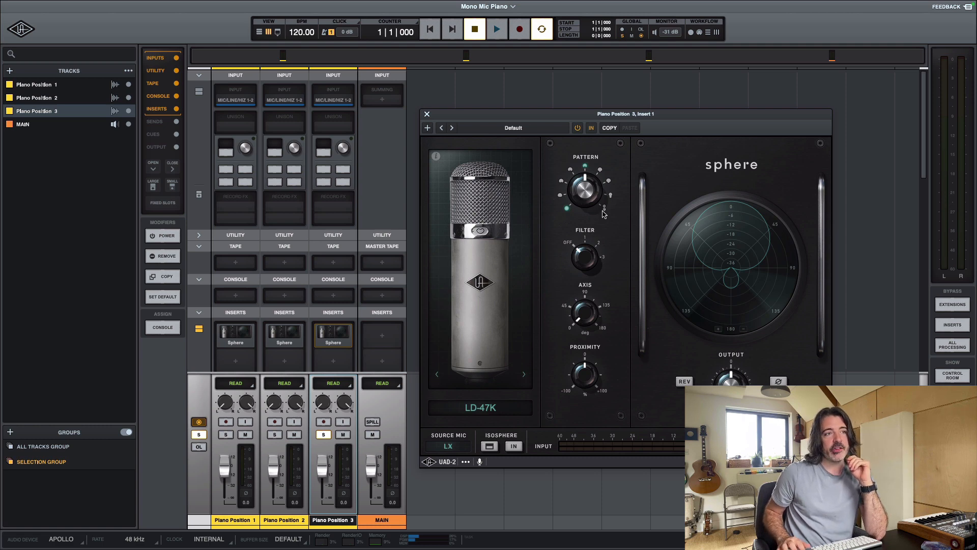
{"action": "left_click", "coordinate": [567, 209]}
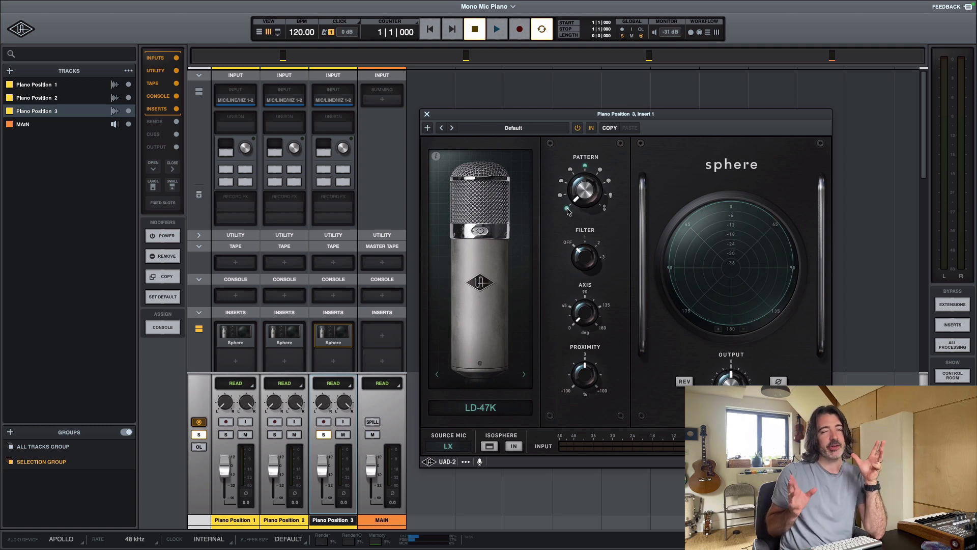
{"action": "left_click", "coordinate": [584, 167]}
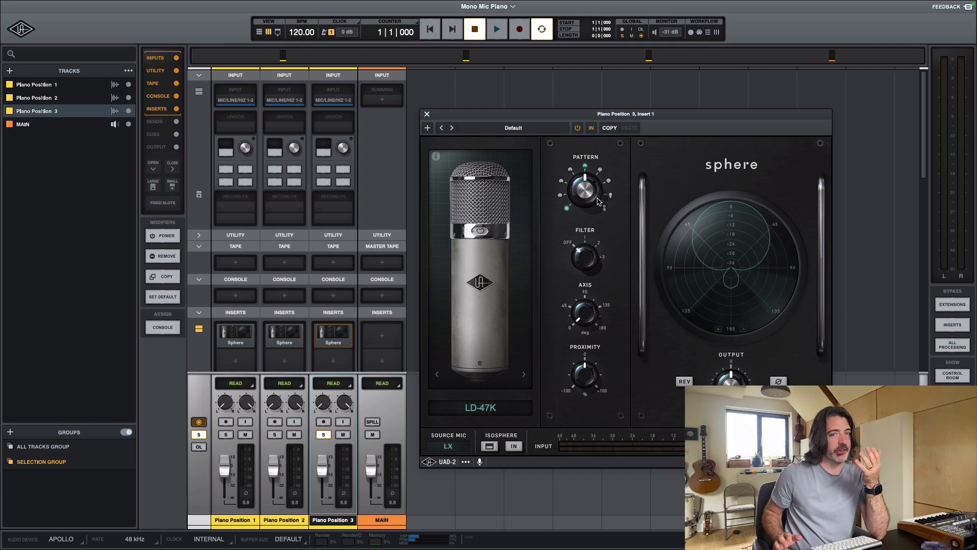
Play Piano Position 3 while switching its Sphere pattern to omni and back to cardioid, stop playback and show the track timeline
{"action": "key", "text": "space"}
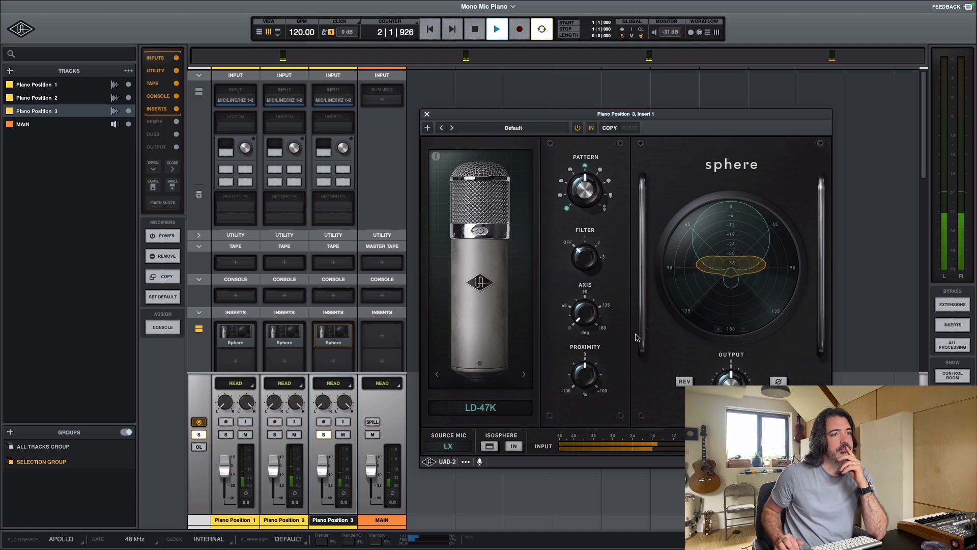
{"action": "left_click", "coordinate": [567, 209]}
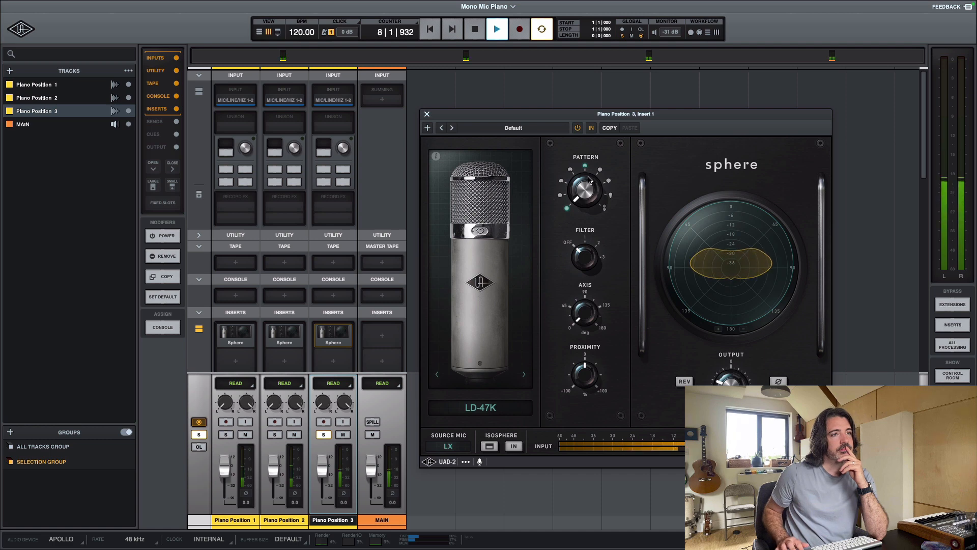
{"action": "left_click", "coordinate": [586, 170]}
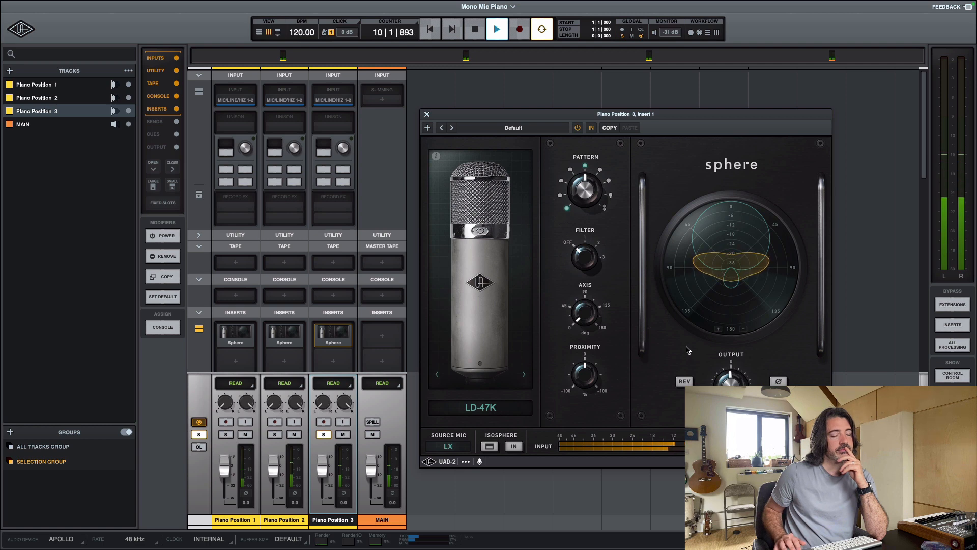
{"action": "key", "text": "space"}
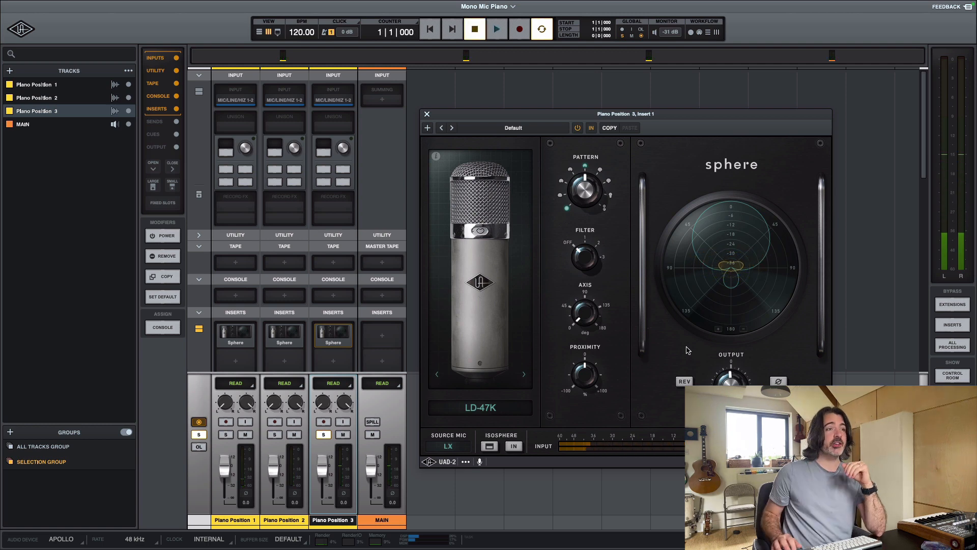
{"action": "key", "text": "super+equal"}
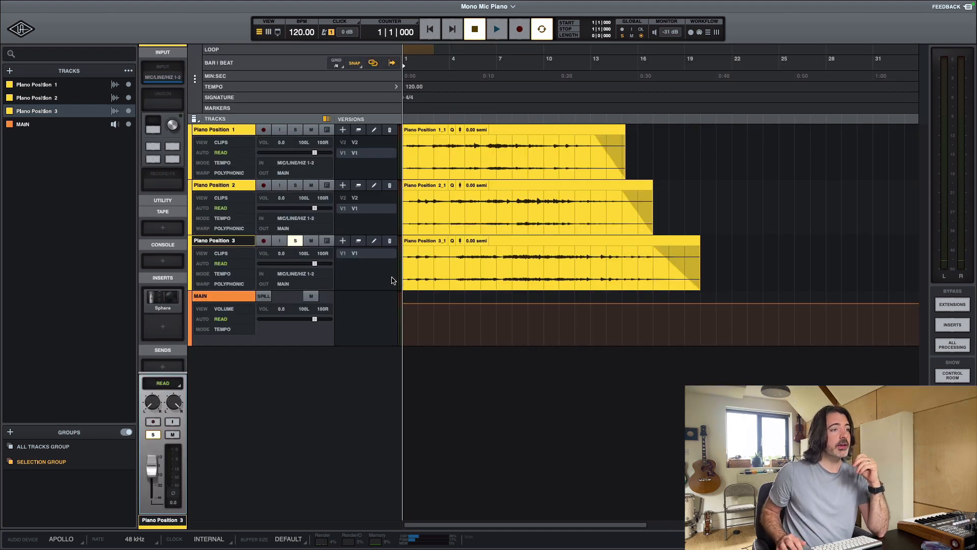
{"action": "right_click", "coordinate": [245, 242]}
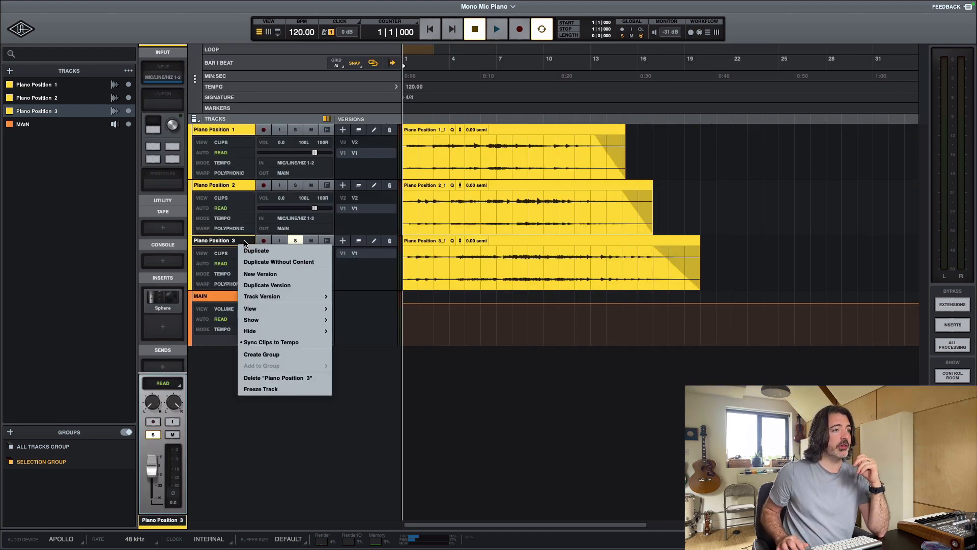
{"action": "left_click", "coordinate": [276, 262]}
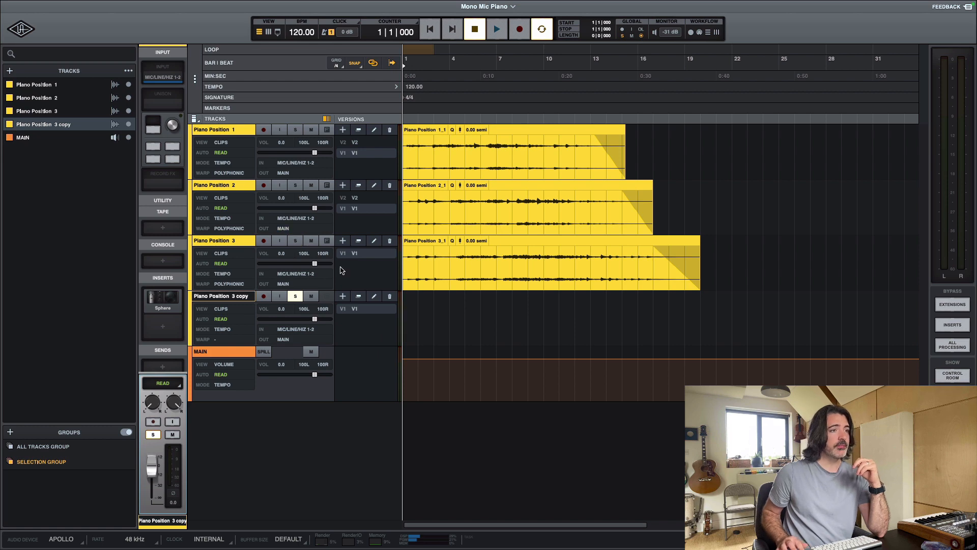
{"action": "key", "text": "super+z"}
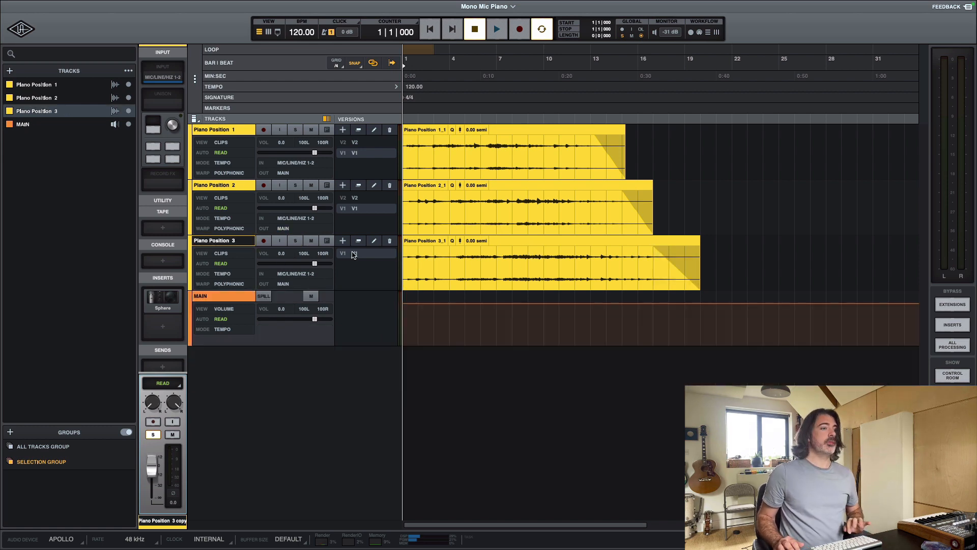
Duplicate the Piano Position 3 track together with its clip and select the original track again
{"action": "right_click", "coordinate": [228, 242]}
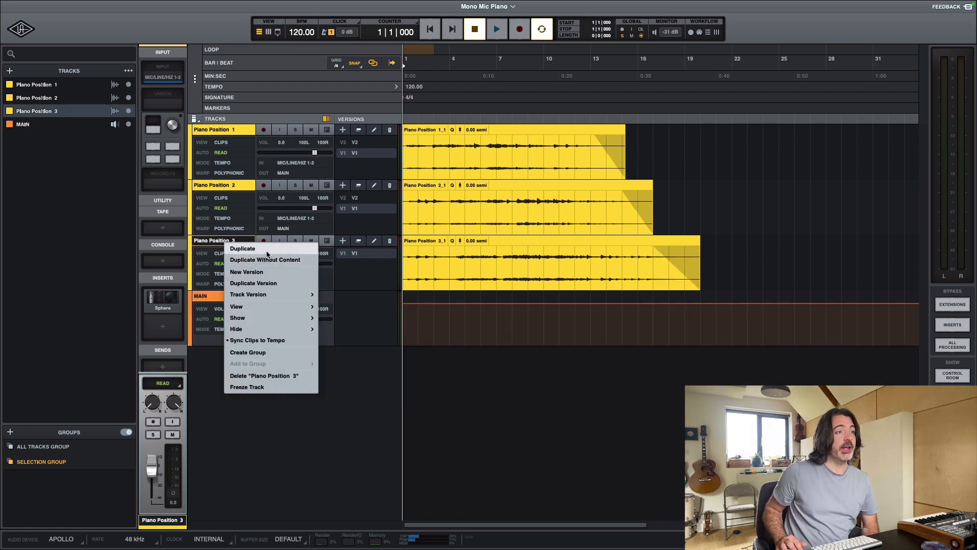
{"action": "left_click", "coordinate": [244, 248]}
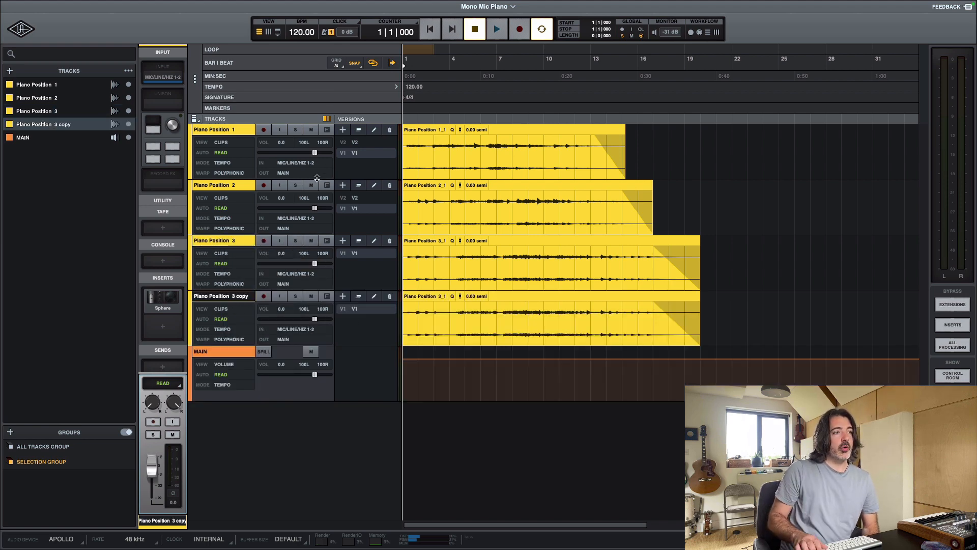
{"action": "key", "text": "Up"}
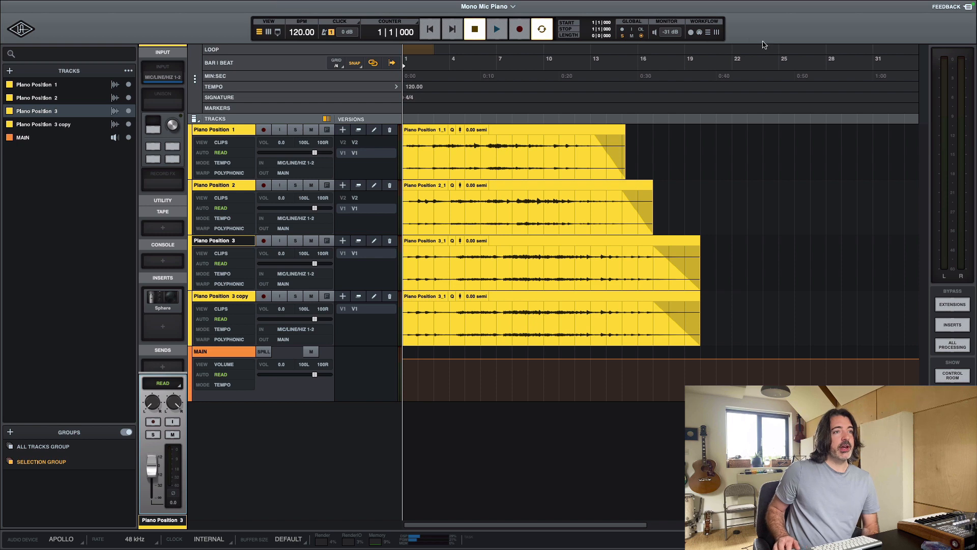
Turn on the X-OR exclusive solo mode in the mix options and return to the mixer view
{"action": "left_click", "coordinate": [717, 32]}
{"action": "left_click", "coordinate": [322, 51]}
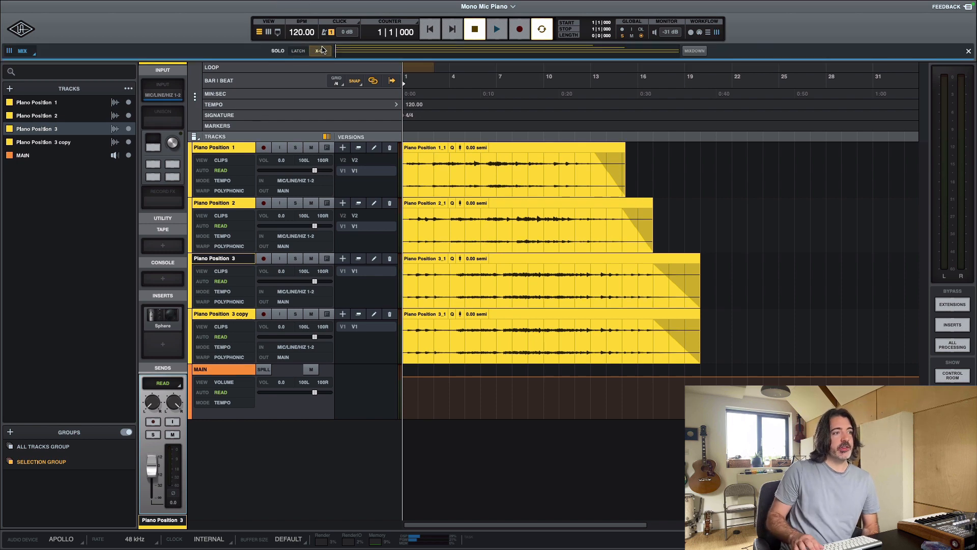
{"action": "key", "text": "super+equal"}
Alternate the exclusive solo between Piano Position 3 and its copy, leaving the original soloed and the copy selected
{"action": "key", "text": "Right"}
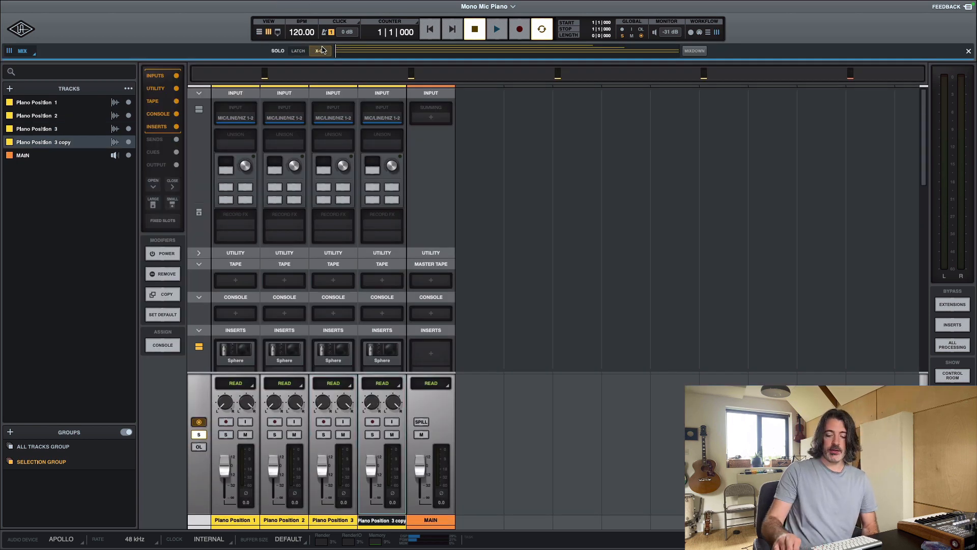
{"action": "key", "text": "shift+s"}
{"action": "key", "text": "Left"}
{"action": "key", "text": "shift+s"}
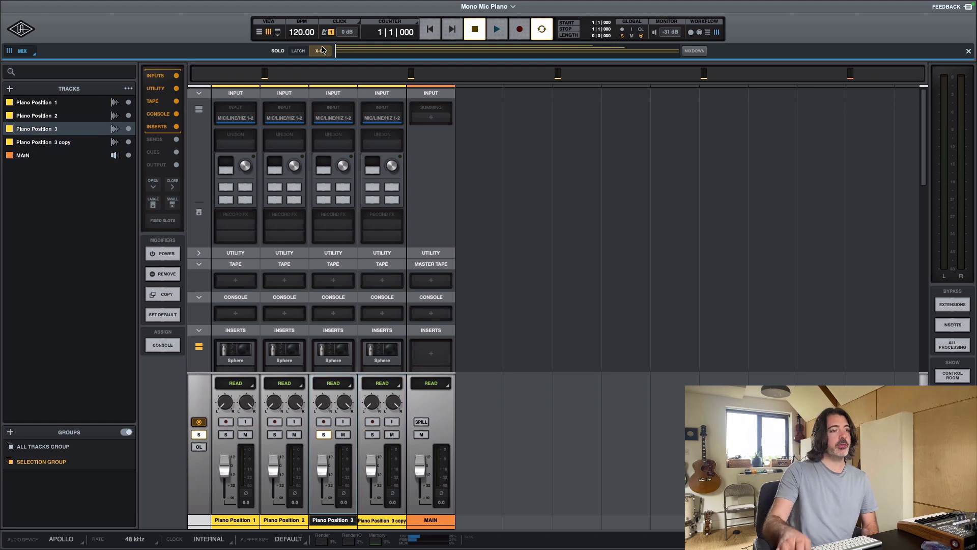
{"action": "key", "text": "Right"}
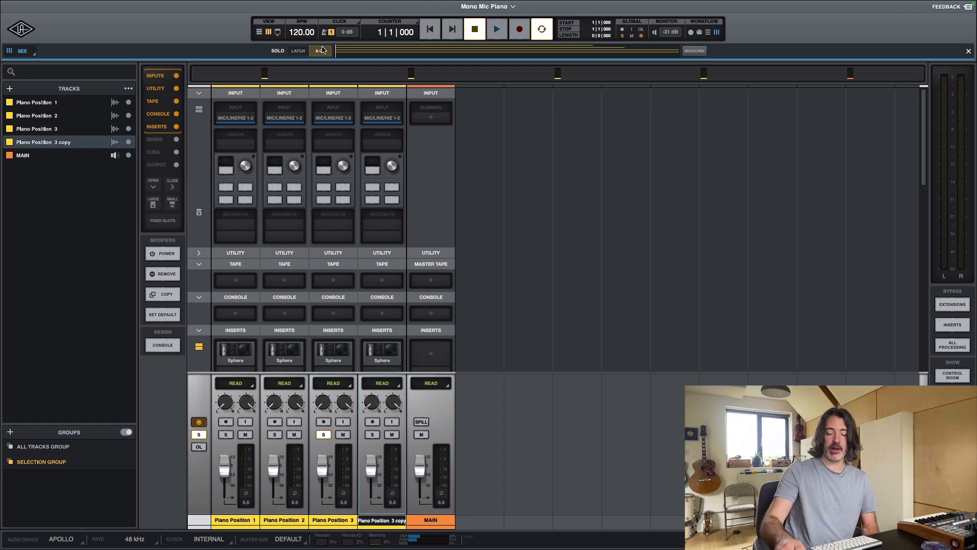
{"action": "key", "text": "shift+s"}
{"action": "key", "text": "Left"}
{"action": "key", "text": "shift+s"}
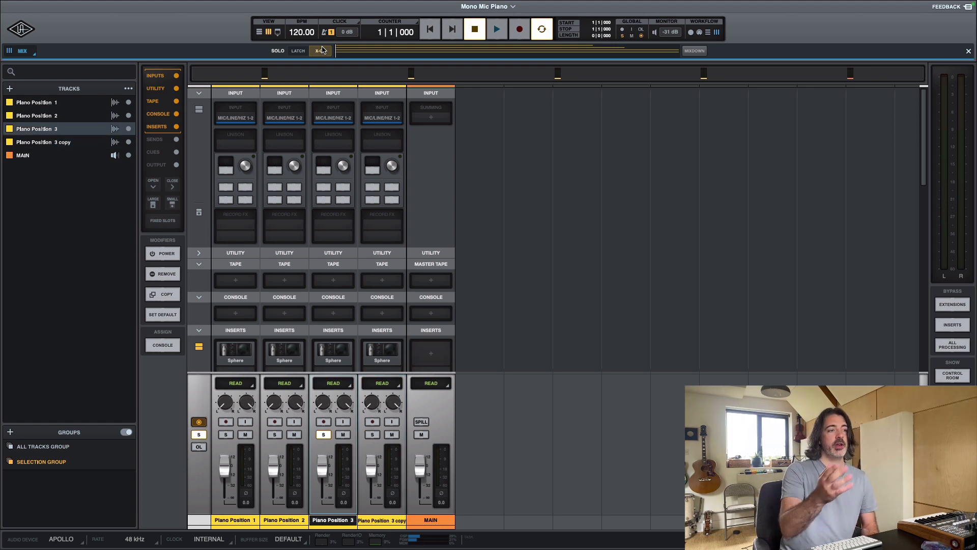
{"action": "key", "text": "Right"}
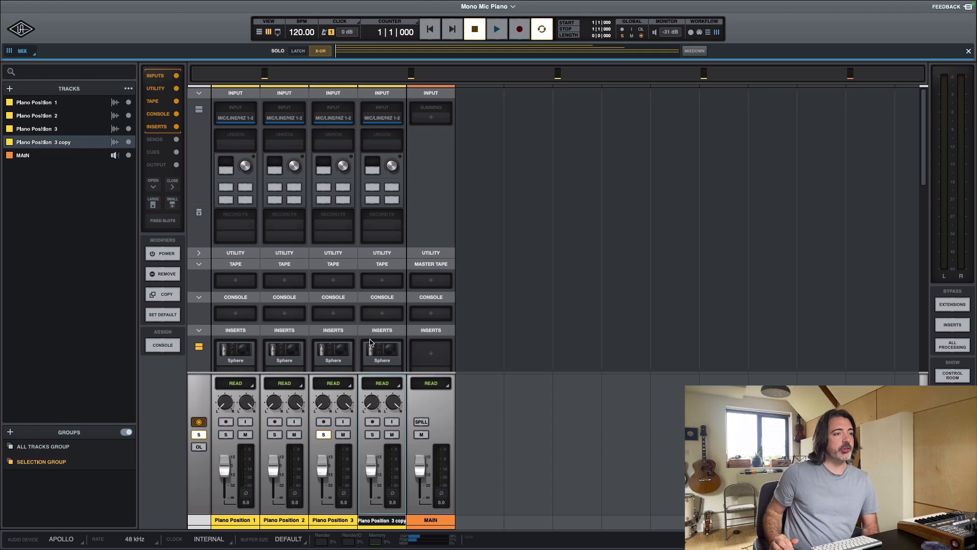
Review the Sphere settings on Piano Position 3, close the plug-in and solo Piano Position 3 copy
{"action": "left_click", "coordinate": [340, 350]}
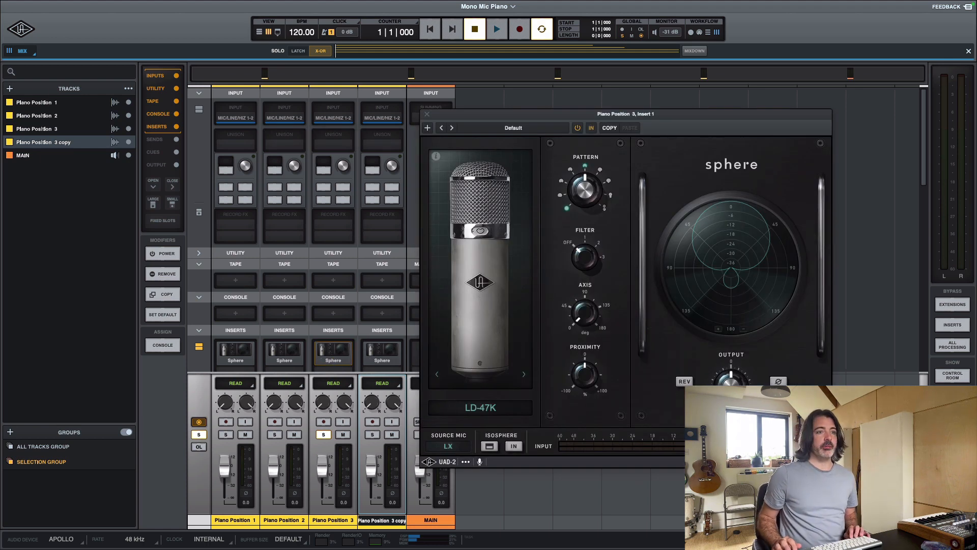
{"action": "left_click", "coordinate": [427, 114]}
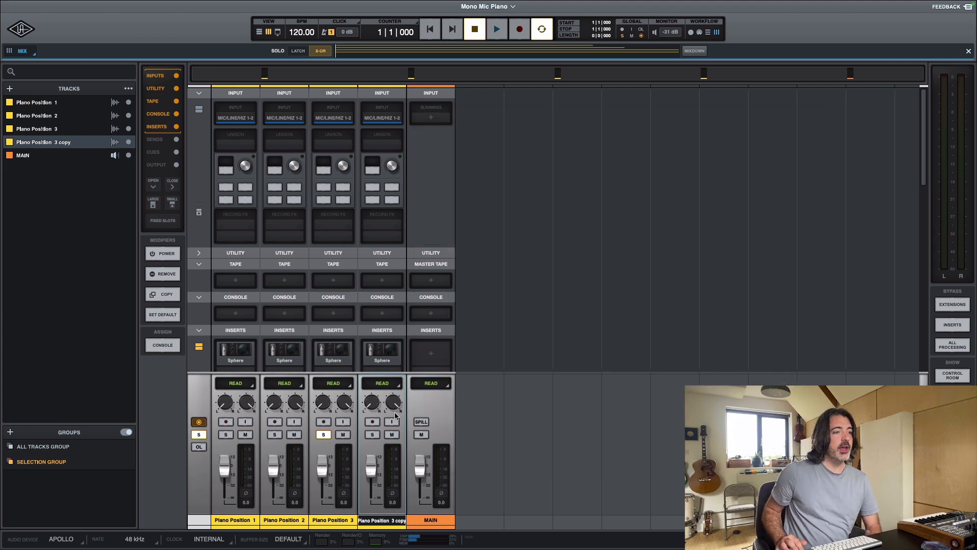
{"action": "key", "text": "Right"}
{"action": "key", "text": "Left"}
{"action": "key", "text": "shift+s"}
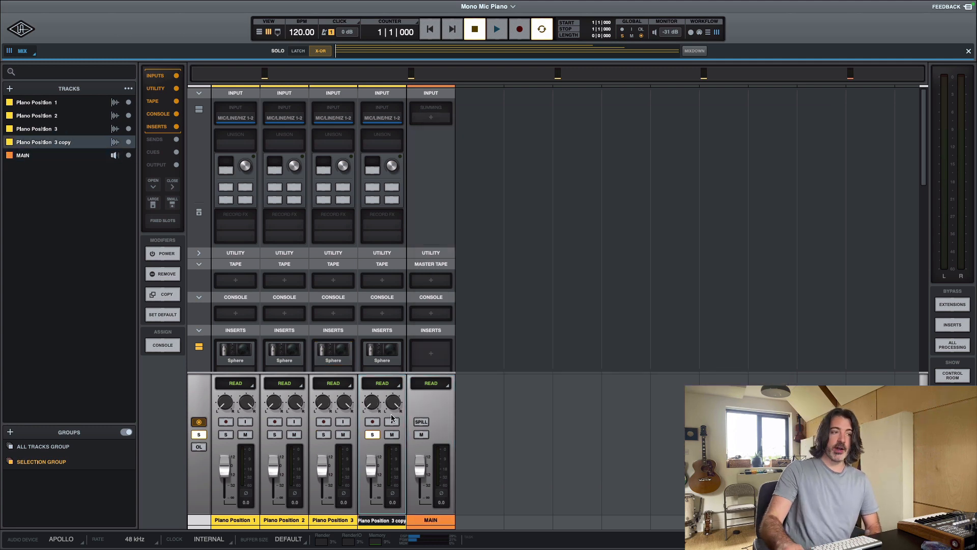
Set the Sphere pattern on Piano Position 3 copy to omni and close the plug-in
{"action": "left_click", "coordinate": [380, 356]}
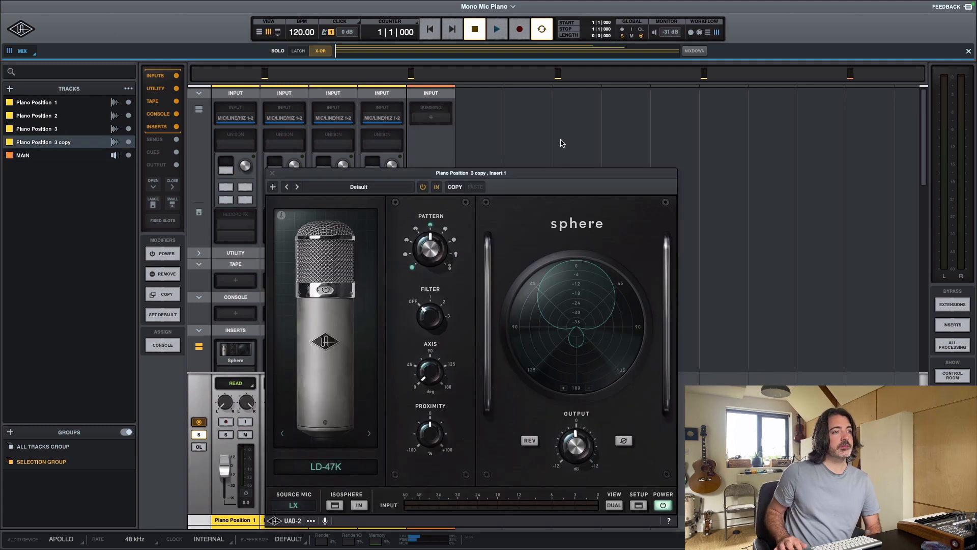
{"action": "left_click_drag", "start_coordinate": [429, 256], "coordinate": [432, 285]}
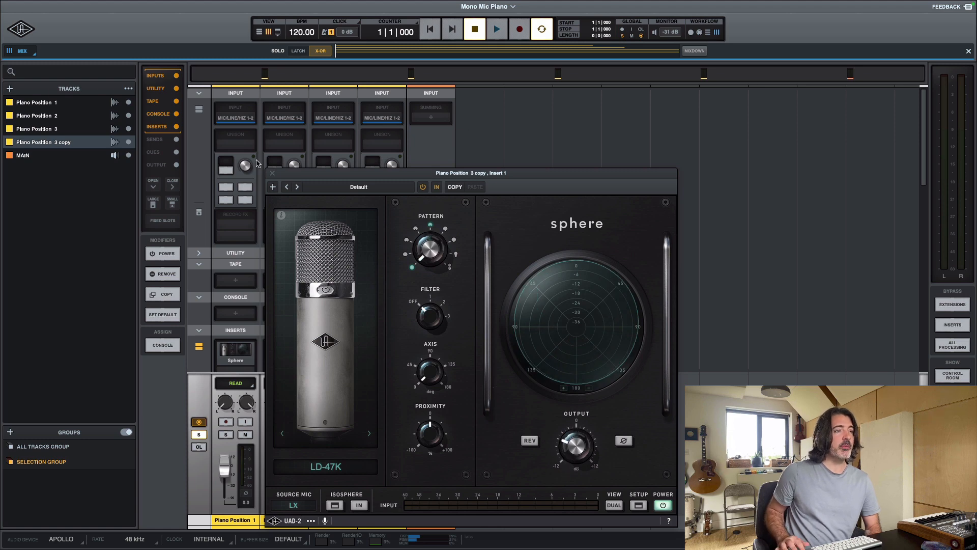
{"action": "left_click", "coordinate": [270, 174]}
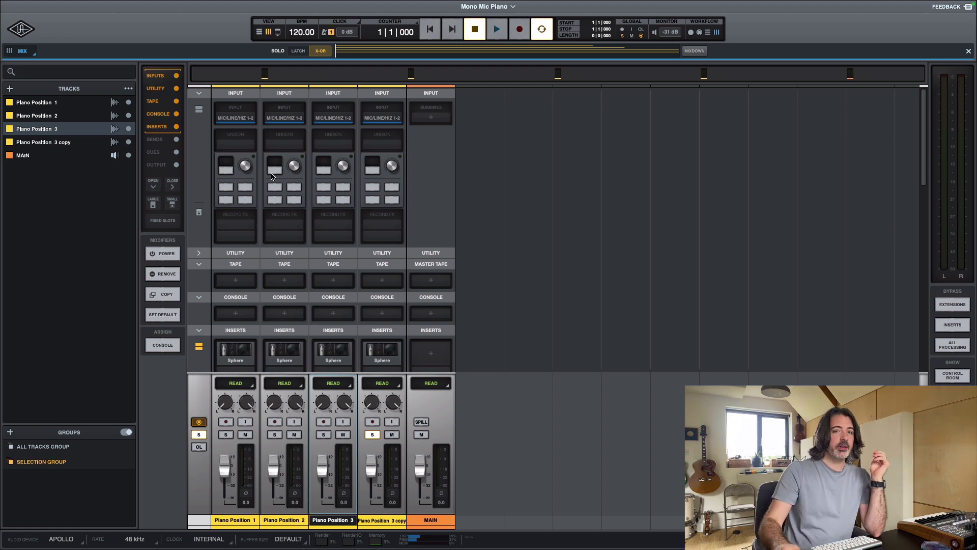
Solo Piano Position 3, play the session while alternating the solo between it and its copy, and stop playback
{"action": "key", "text": "s"}
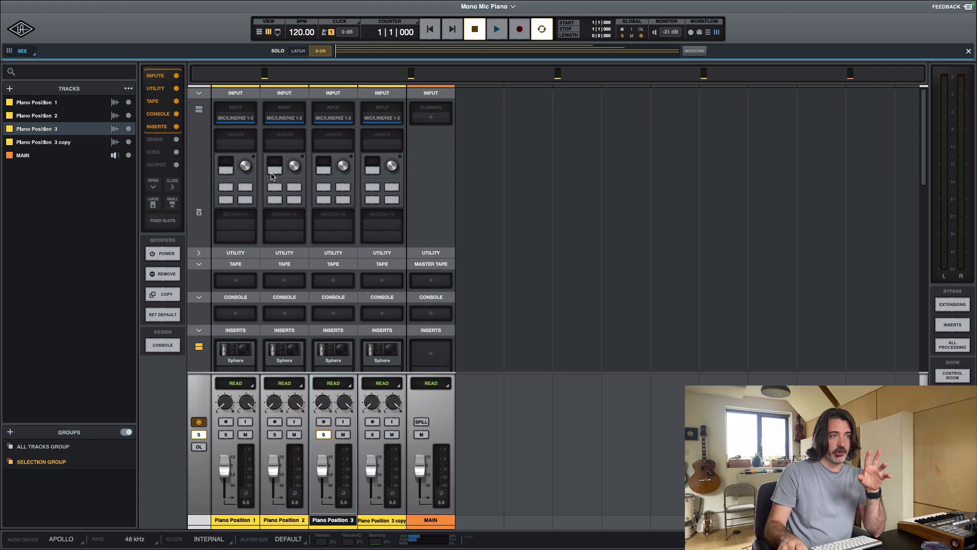
{"action": "key", "text": "space"}
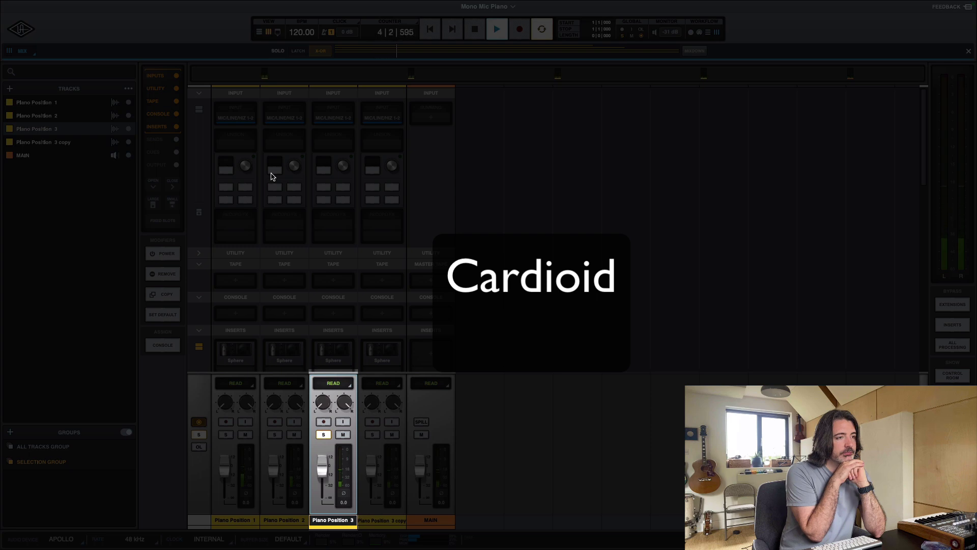
{"action": "key", "text": "Right"}
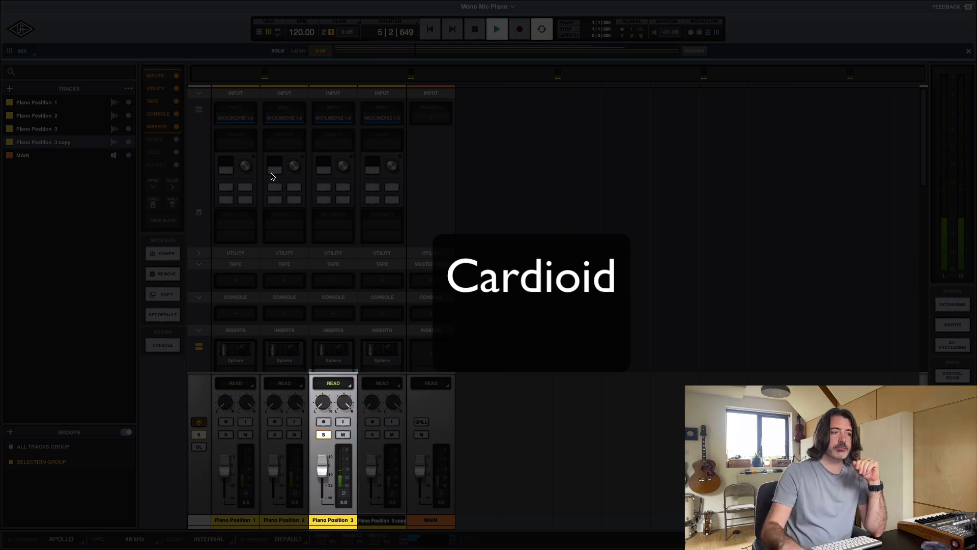
{"action": "key", "text": "Right"}
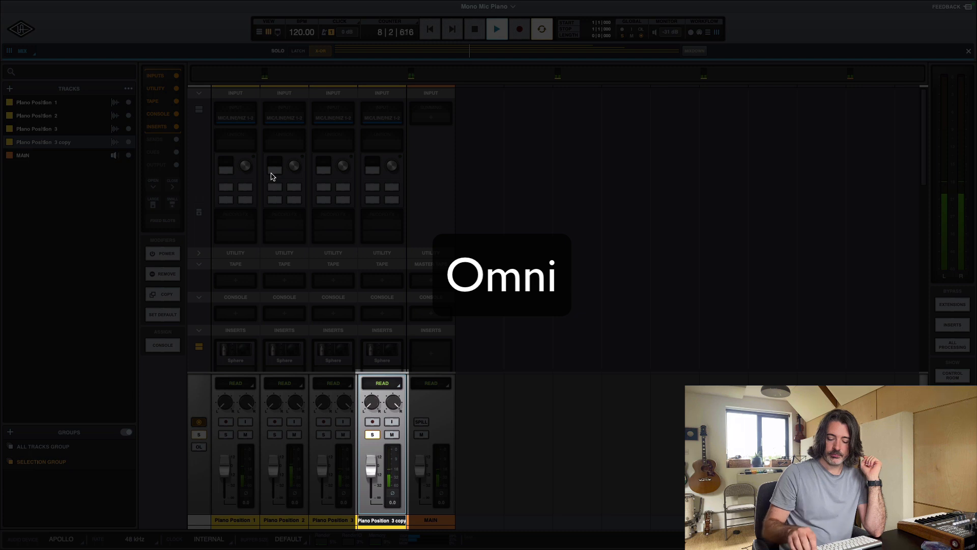
{"action": "key", "text": "Left"}
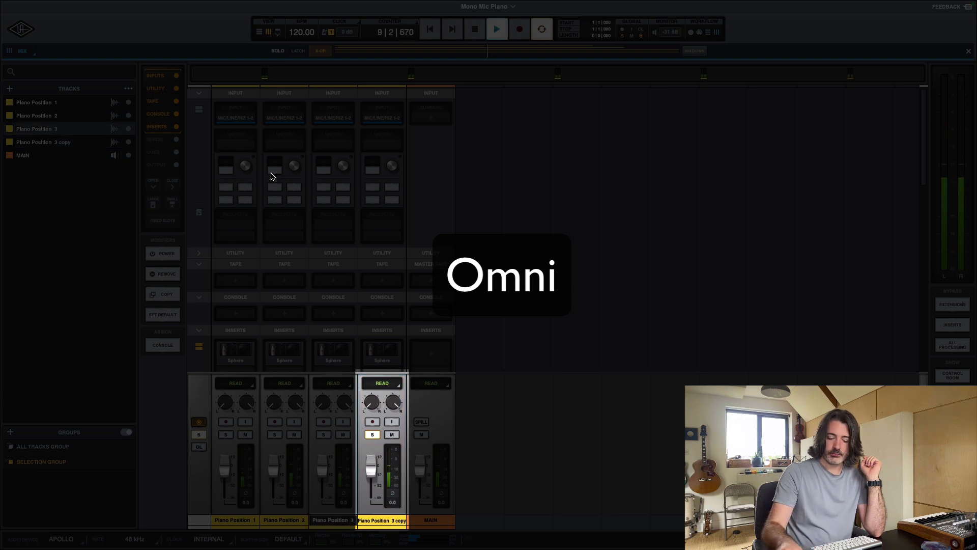
{"action": "key", "text": "Left"}
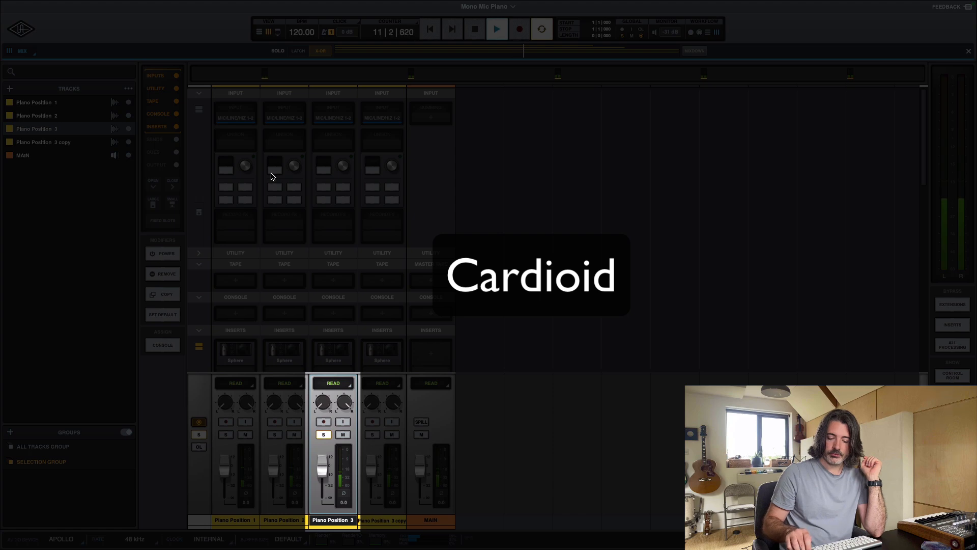
{"action": "key", "text": "Right"}
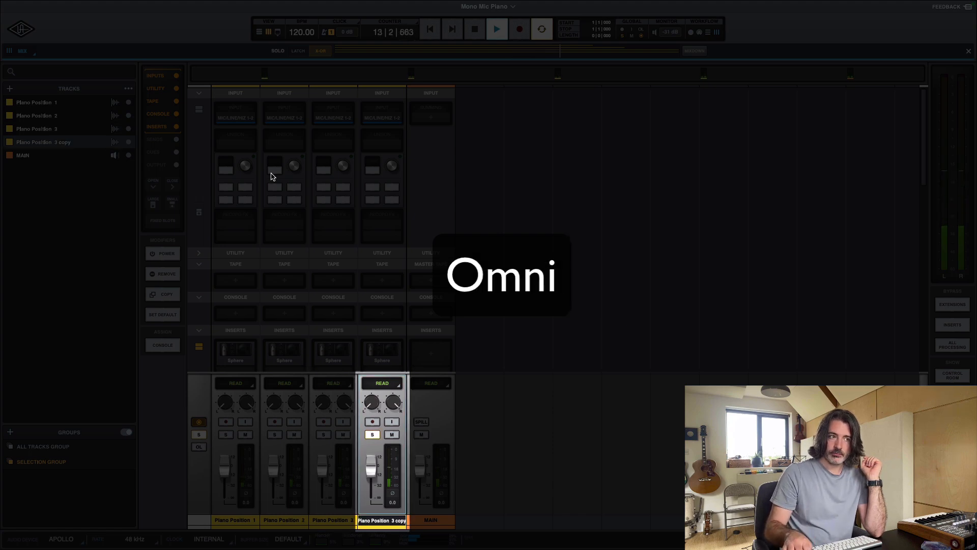
{"action": "key", "text": "Left"}
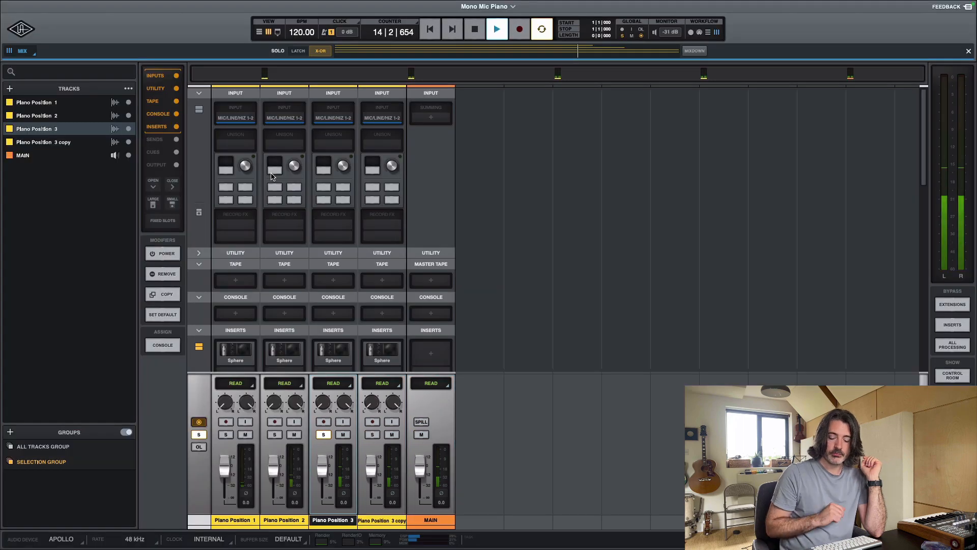
{"action": "key", "text": "space"}
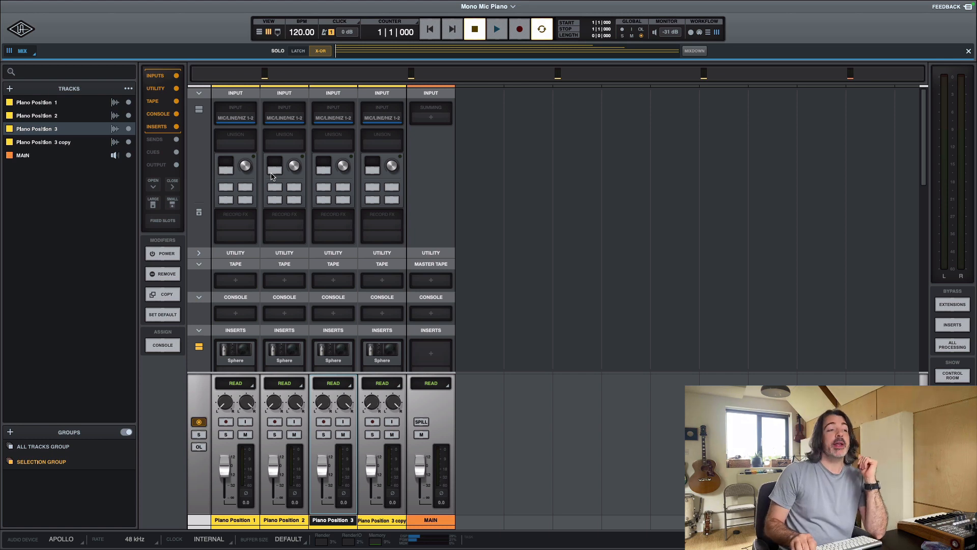
Step the selection through the three piano position tracks and solo Piano Position 1
{"action": "key", "text": "Up"}
{"action": "key", "text": "Up"}
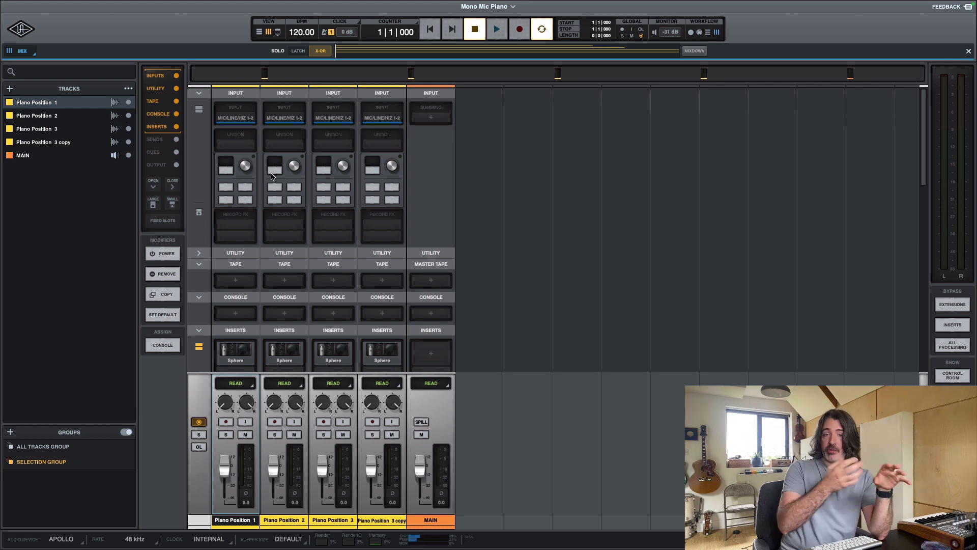
{"action": "key", "text": "Down"}
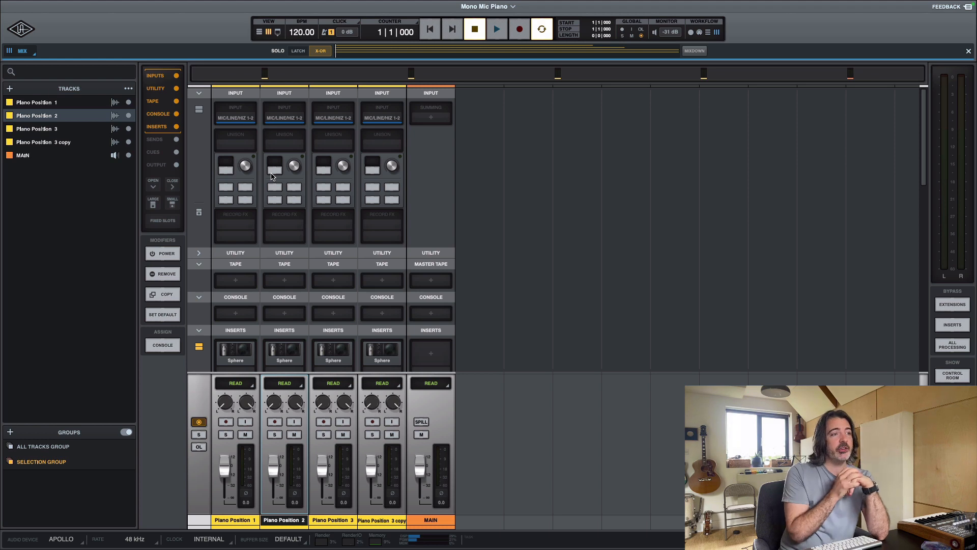
{"action": "key", "text": "Down"}
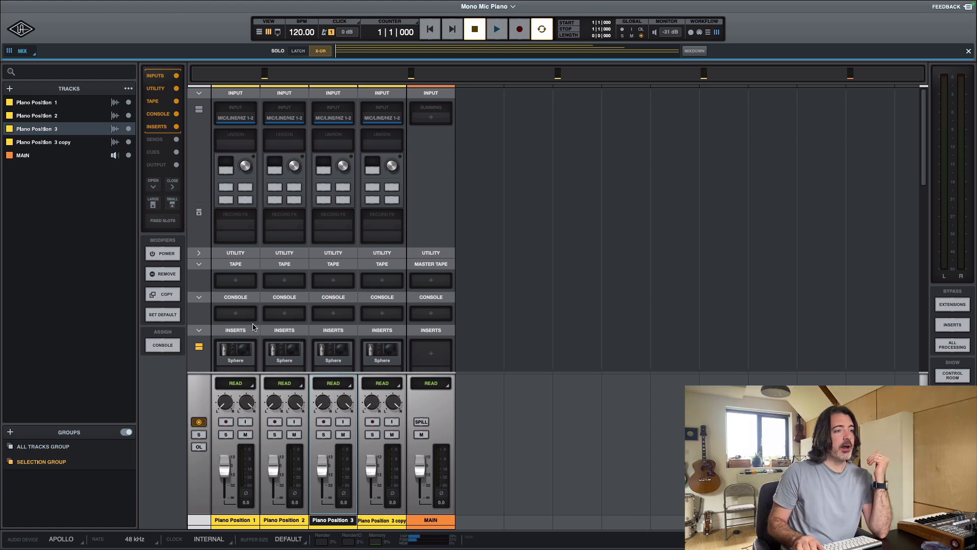
{"action": "key", "text": "Up"}
{"action": "key", "text": "Up"}
{"action": "key", "text": "s"}
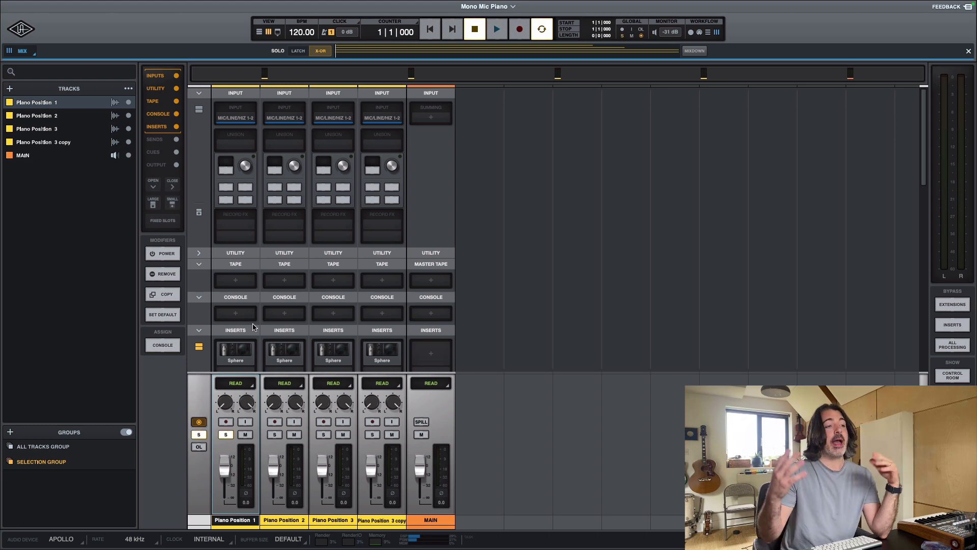
Search the plug-ins for "delay" and add Precision Delay Mod to the second insert of Piano Position 1
{"action": "scroll", "coordinate": [247, 283], "scroll_direction": "down", "scroll_amount": 4}
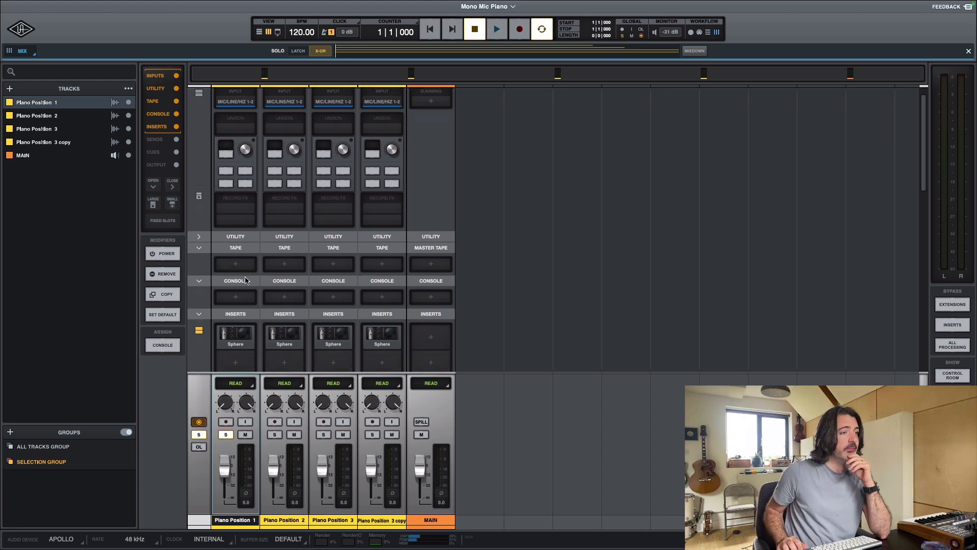
{"action": "left_click", "coordinate": [236, 285]}
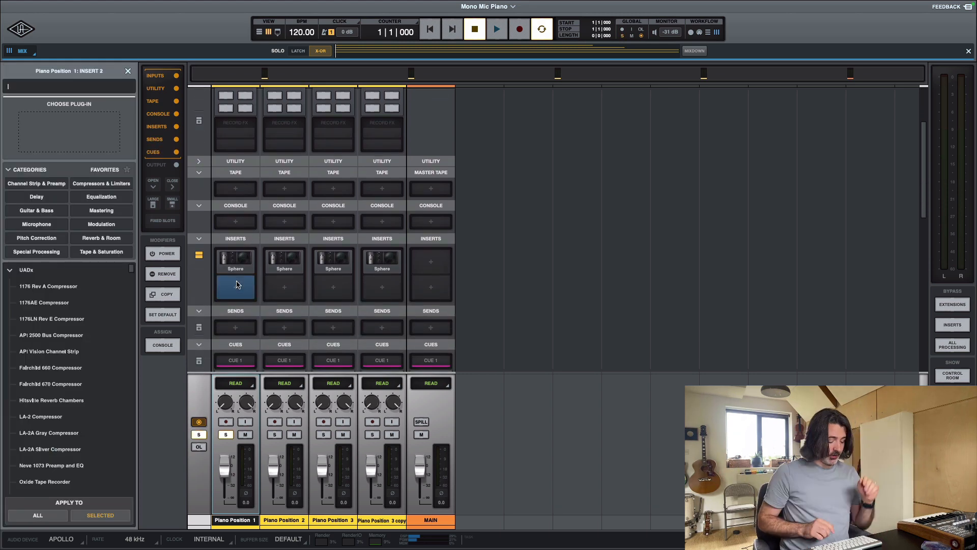
{"action": "type", "text": "delay"}
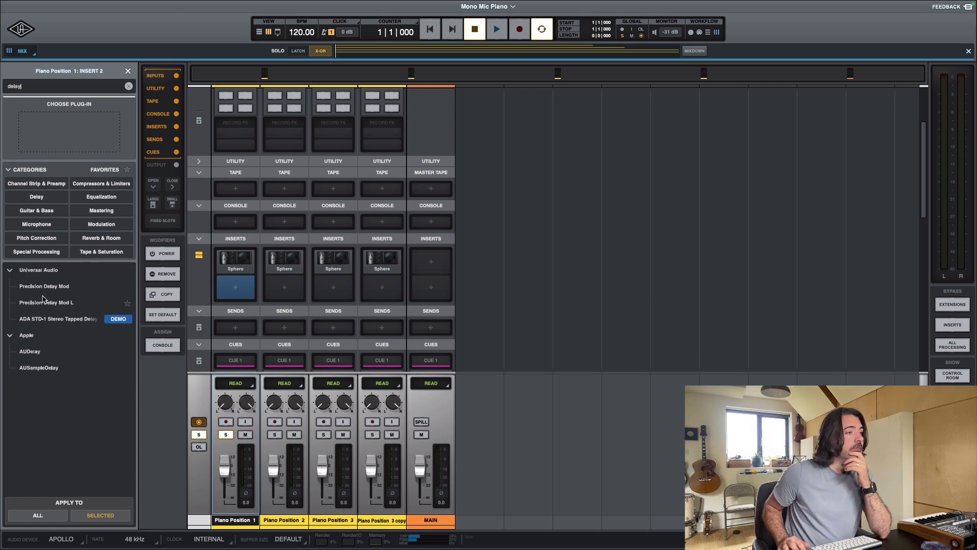
{"action": "left_click", "coordinate": [44, 286]}
{"action": "left_click_drag", "start_coordinate": [518, 186], "coordinate": [471, 182]}
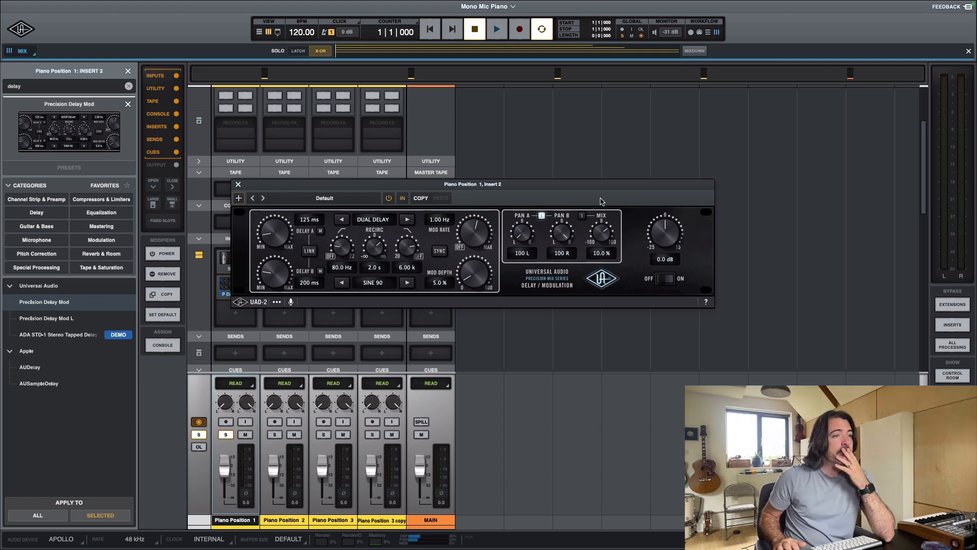
Turn on the small switch beside the delay's Mix control and lower the mix to 8.5 %
{"action": "left_click", "coordinate": [582, 216]}
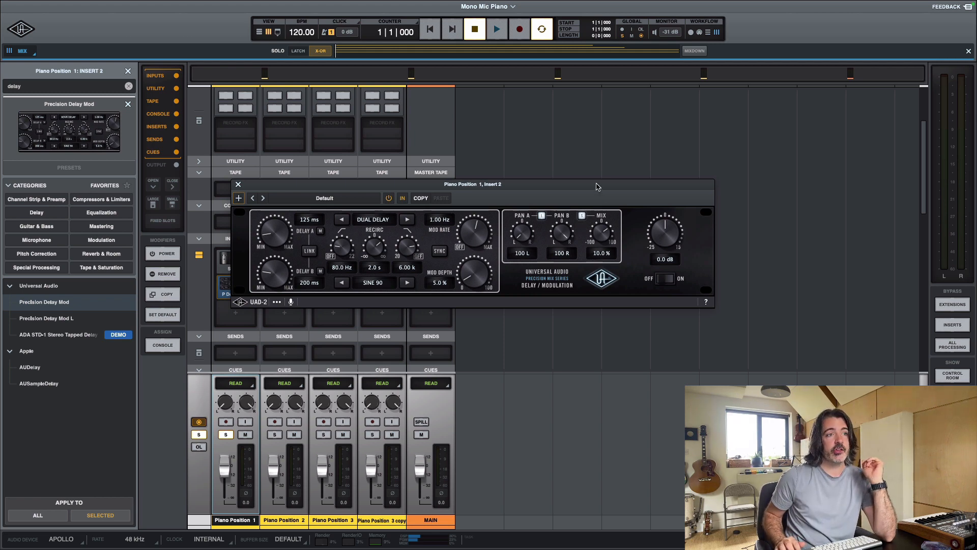
{"action": "left_click_drag", "start_coordinate": [597, 187], "coordinate": [623, 200]}
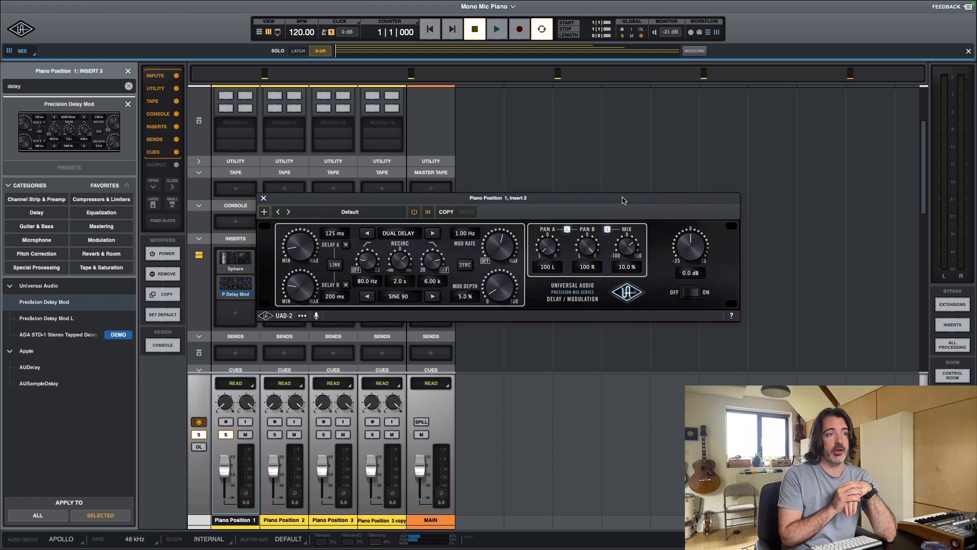
{"action": "left_click_drag", "start_coordinate": [636, 252], "coordinate": [641, 275]}
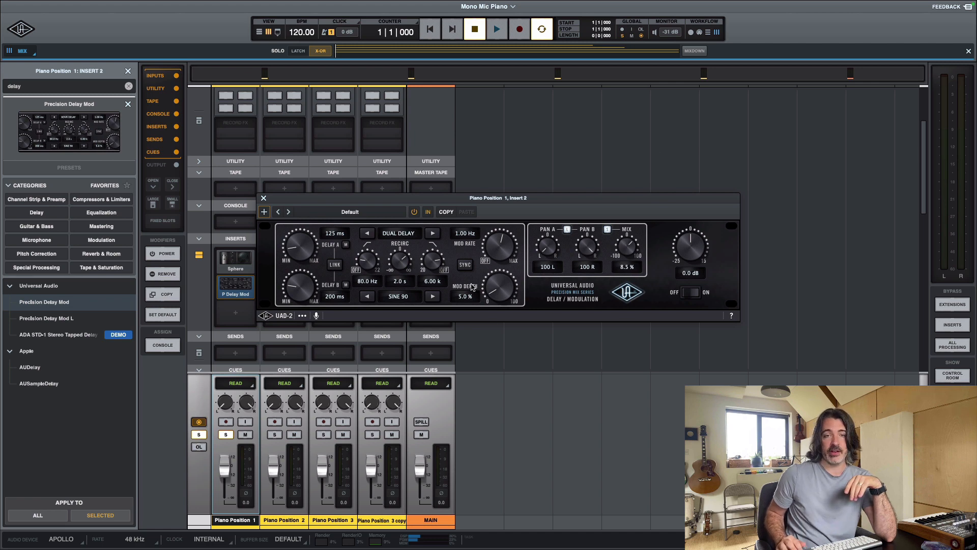
Remove the delay's modulation with a depth of 0.0 % and the rate off, and set the recirculation to 0 ms
{"action": "left_click_drag", "start_coordinate": [562, 207], "coordinate": [585, 225]}
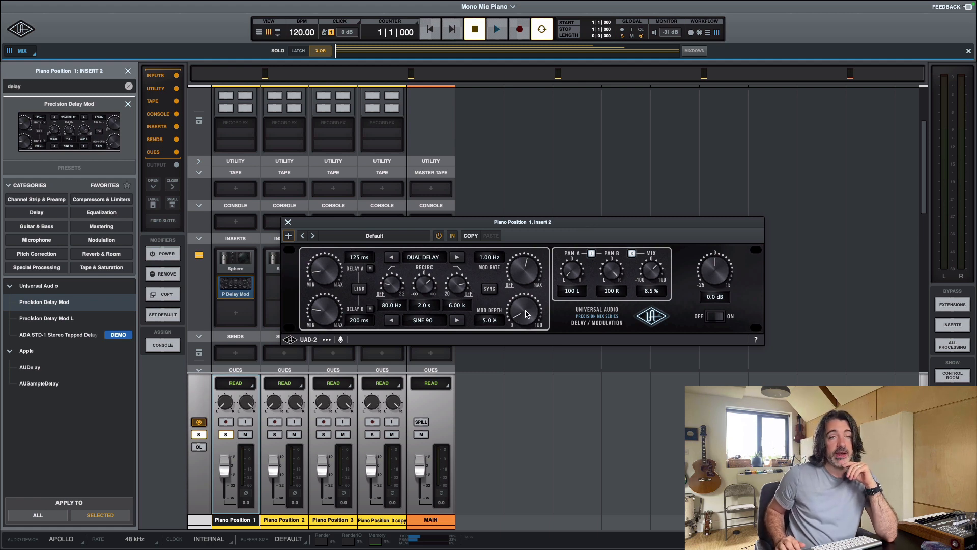
{"action": "left_click_drag", "start_coordinate": [525, 315], "coordinate": [532, 350]}
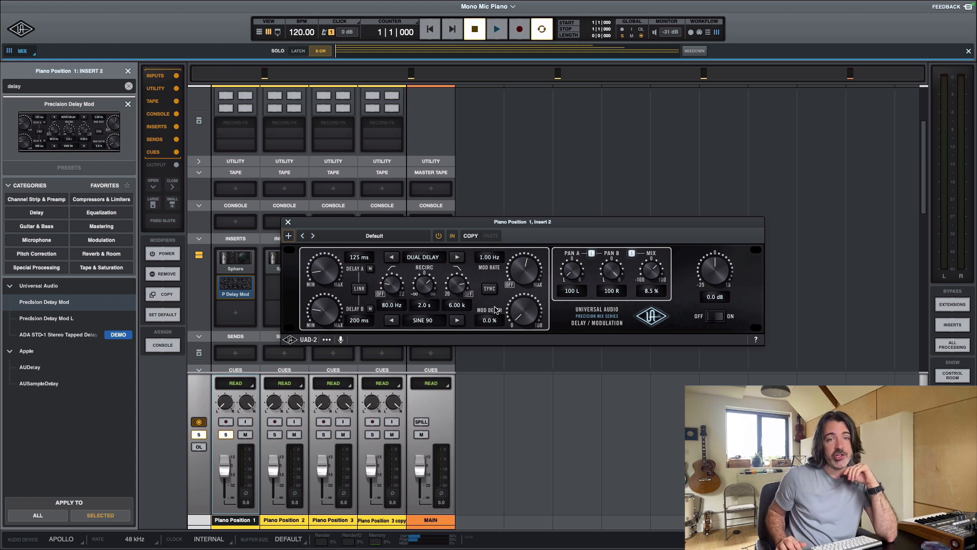
{"action": "left_click", "coordinate": [510, 285]}
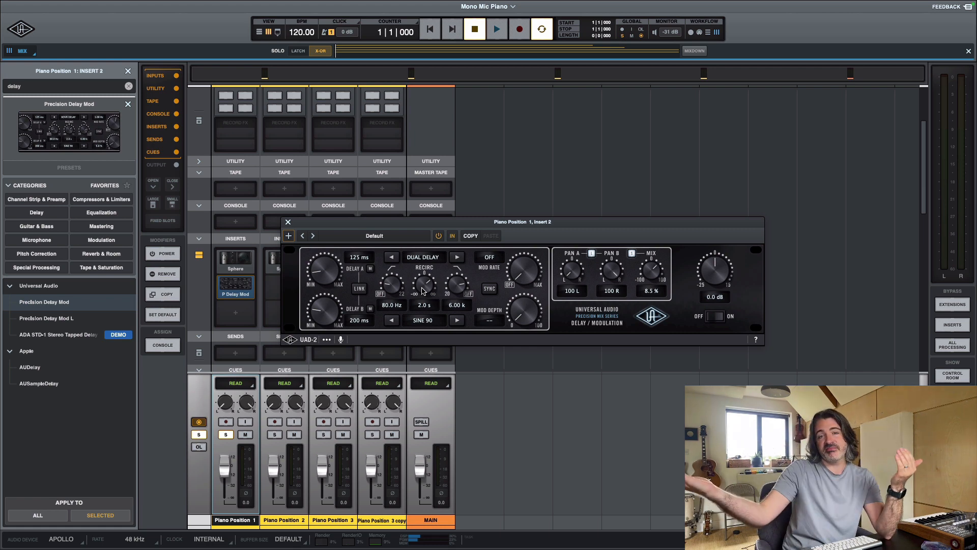
{"action": "left_click_drag", "start_coordinate": [422, 291], "coordinate": [424, 276]}
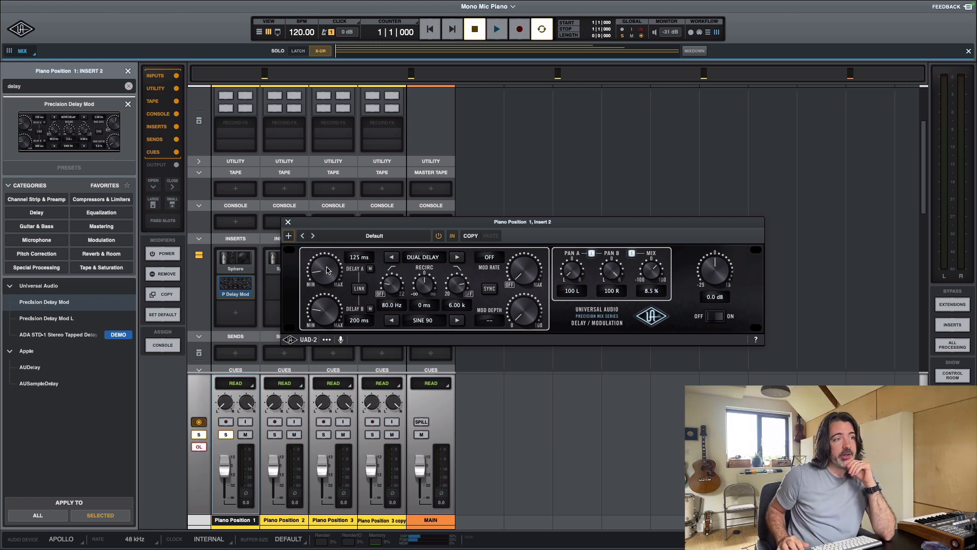
Set Delay A and Delay B to 0.14 ms and turn off both filters in the delay's recirculation section
{"action": "mouse_move", "coordinate": [327, 269]}
{"action": "left_mouse_down"}
{"action": "mouse_move", "coordinate": [329, 241]}
{"action": "mouse_move", "coordinate": [325, 263]}
{"action": "left_mouse_up"}
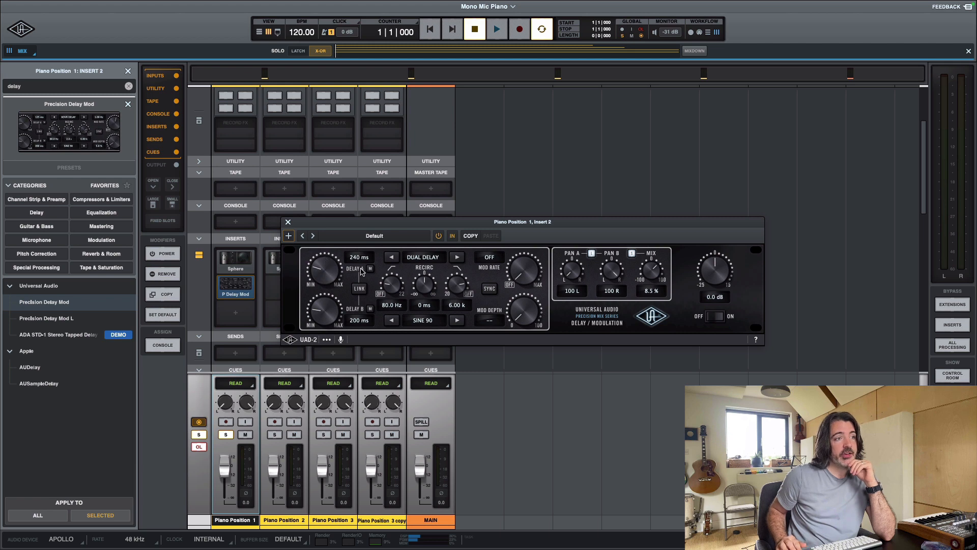
{"action": "left_click_drag", "start_coordinate": [319, 311], "coordinate": [320, 311]}
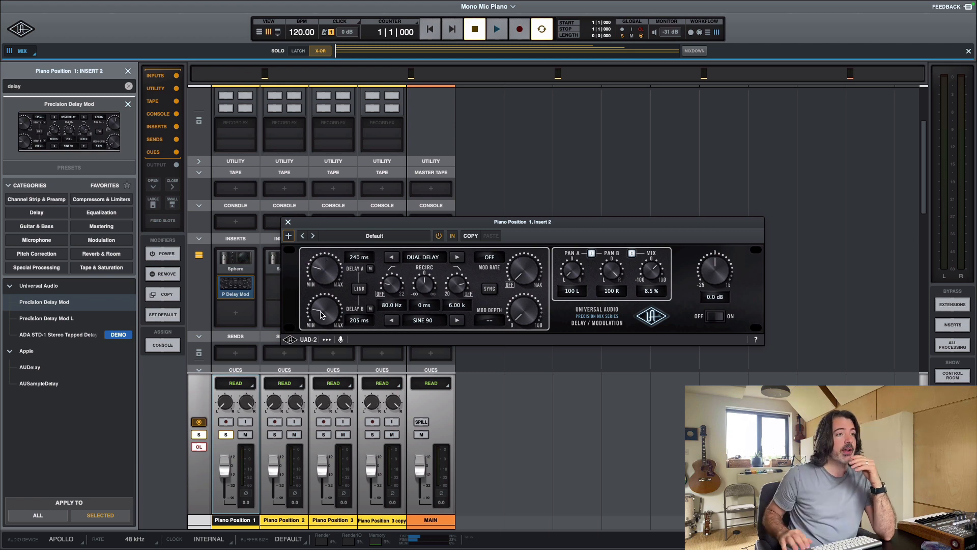
{"action": "left_click_drag", "start_coordinate": [326, 262], "coordinate": [328, 372]}
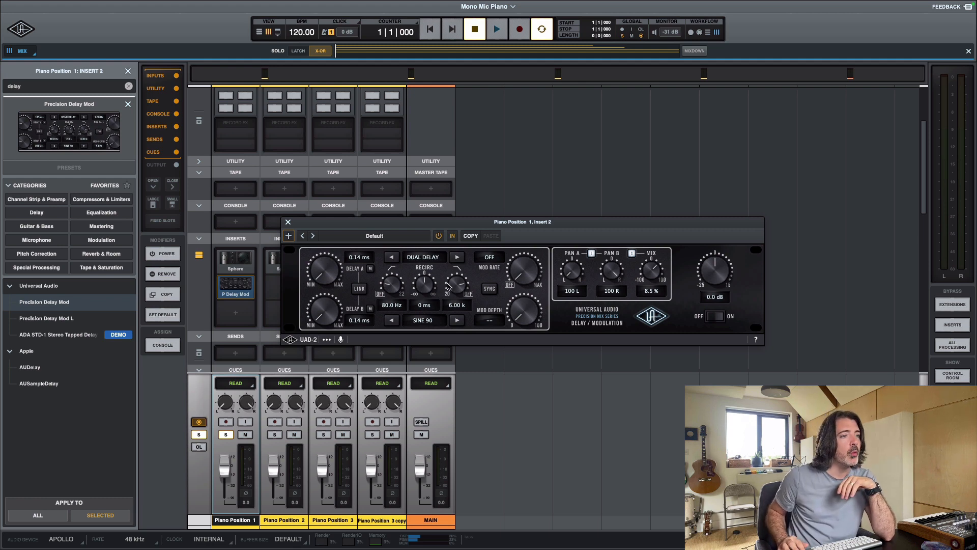
{"action": "left_click", "coordinate": [469, 294]}
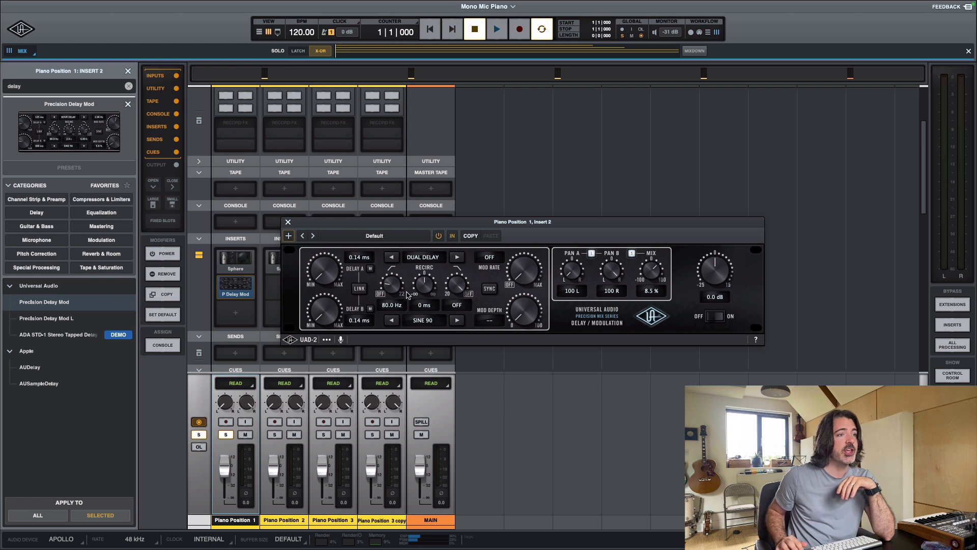
{"action": "left_click", "coordinate": [381, 295]}
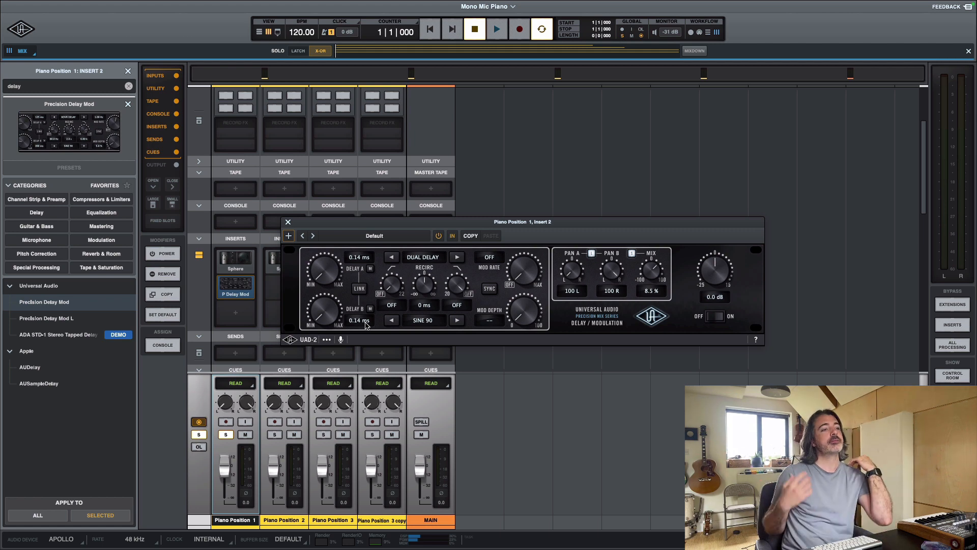
Play Piano Position 1 and compare its sound with the delay switched off and on
{"action": "left_click_drag", "start_coordinate": [620, 223], "coordinate": [653, 230]}
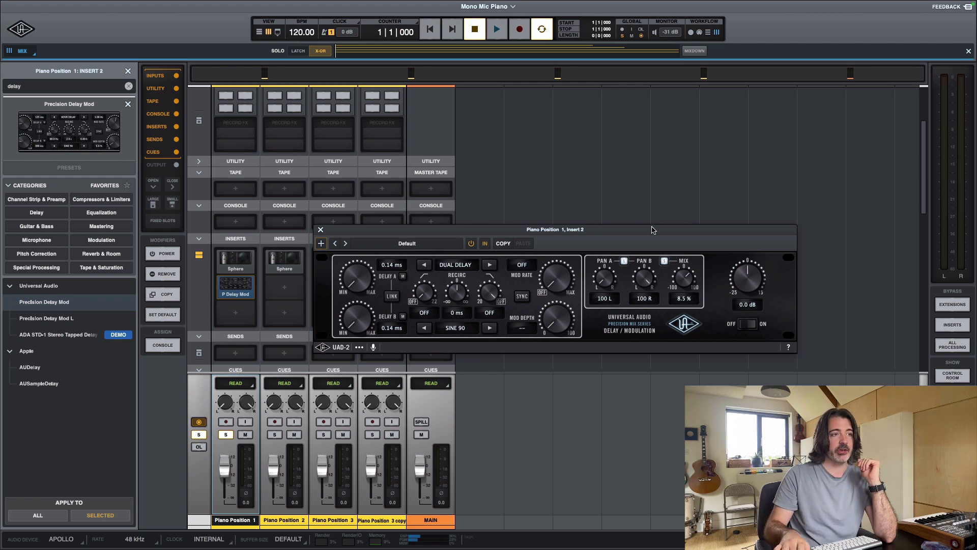
{"action": "key", "text": "space"}
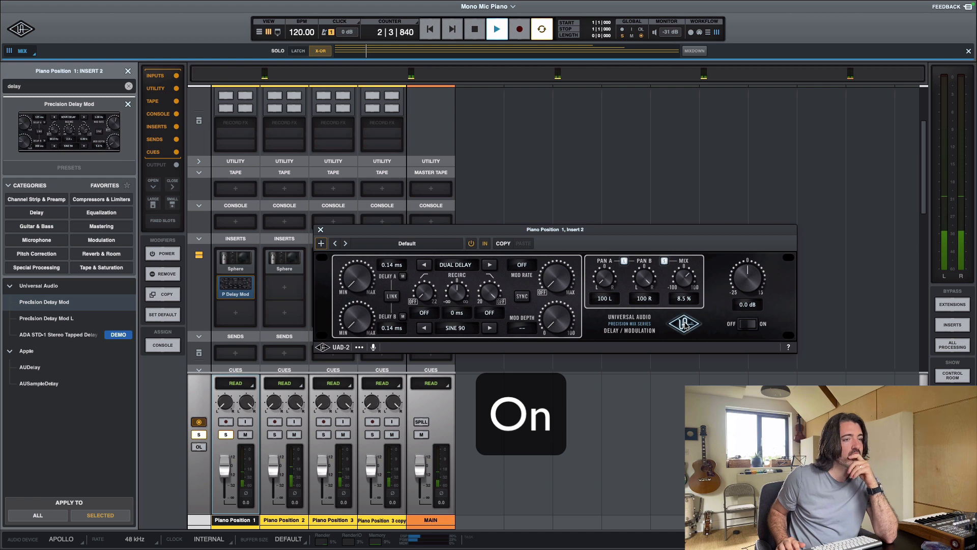
{"action": "left_click", "coordinate": [685, 325]}
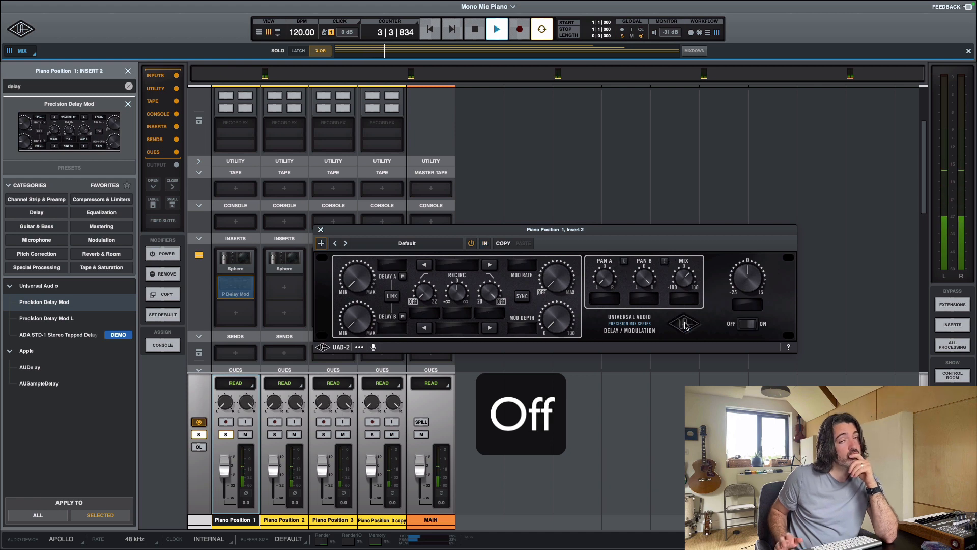
{"action": "left_click", "coordinate": [685, 325]}
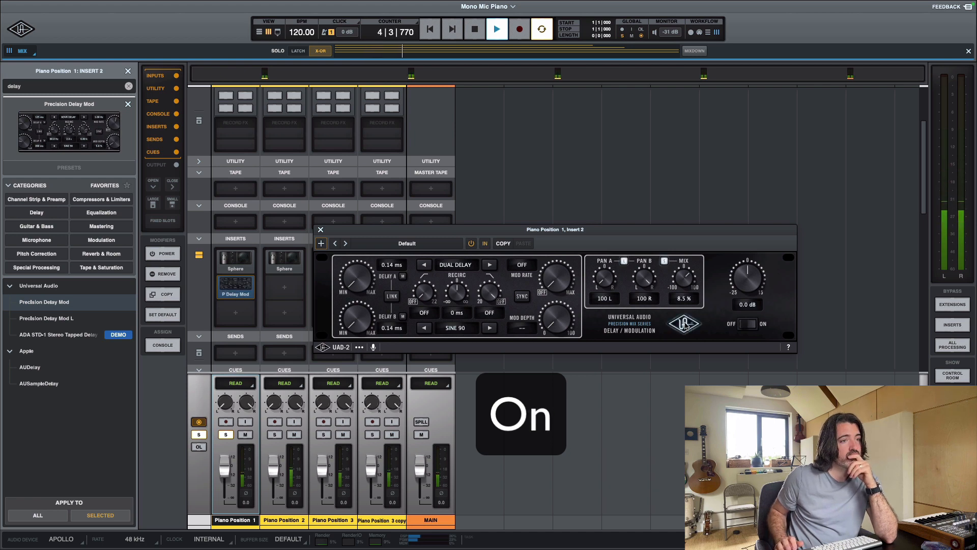
{"action": "left_click", "coordinate": [685, 326]}
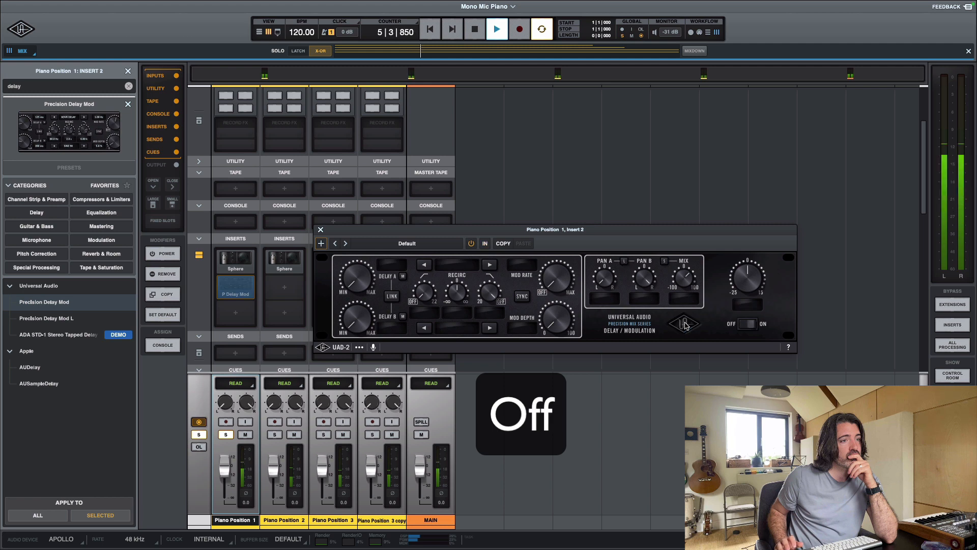
{"action": "left_click", "coordinate": [685, 326]}
{"action": "key", "text": "space"}
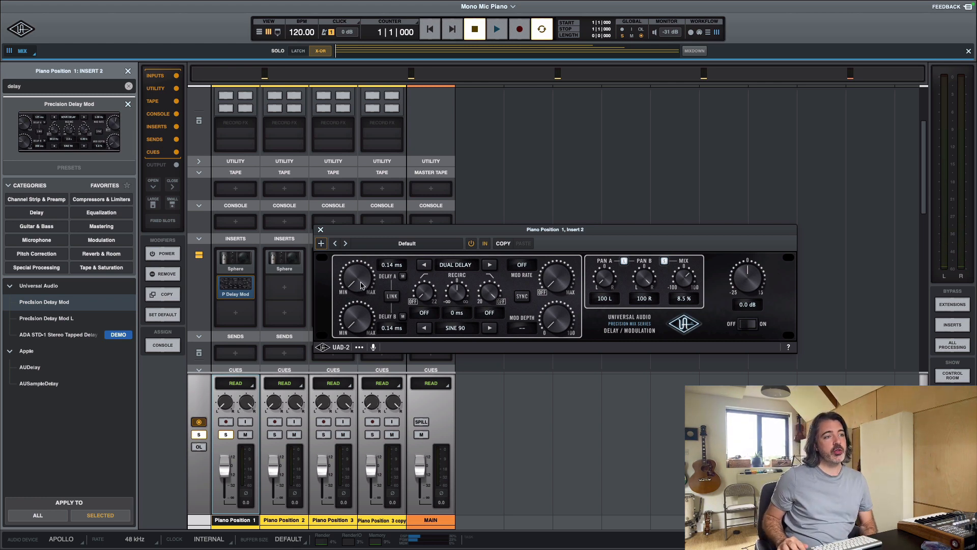
Try longer Delay A times such as 35.1 ms and 25.1 ms, and return Delay A to 0.14 ms
{"action": "scroll", "coordinate": [361, 286], "scroll_direction": "up", "scroll_amount": 2}
{"action": "scroll", "coordinate": [361, 286], "scroll_direction": "up", "scroll_amount": 1}
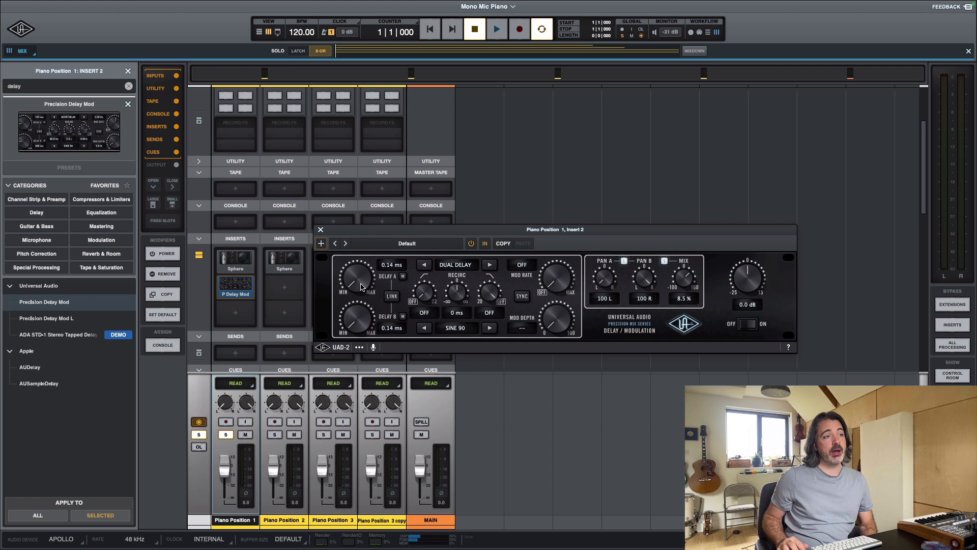
{"action": "scroll", "coordinate": [360, 285], "scroll_direction": "up", "scroll_amount": 1}
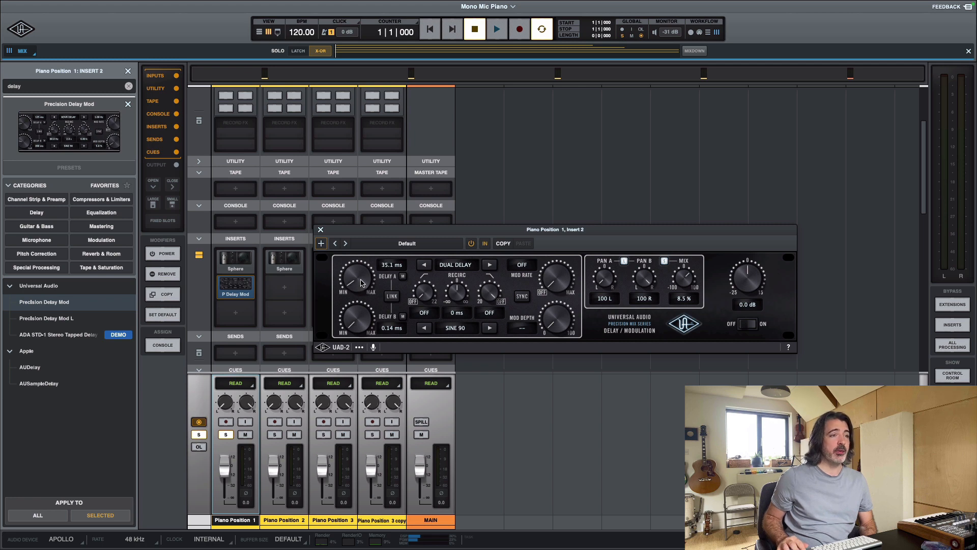
{"action": "scroll", "coordinate": [361, 284], "scroll_direction": "down", "scroll_amount": 4}
{"action": "scroll", "coordinate": [362, 284], "scroll_direction": "up", "scroll_amount": 2}
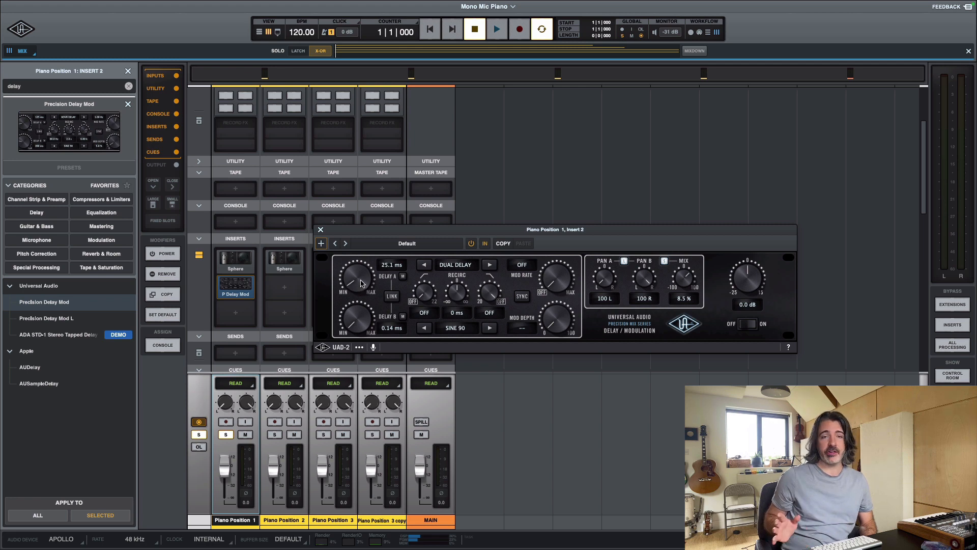
{"action": "scroll", "coordinate": [361, 285], "scroll_direction": "down", "scroll_amount": 5}
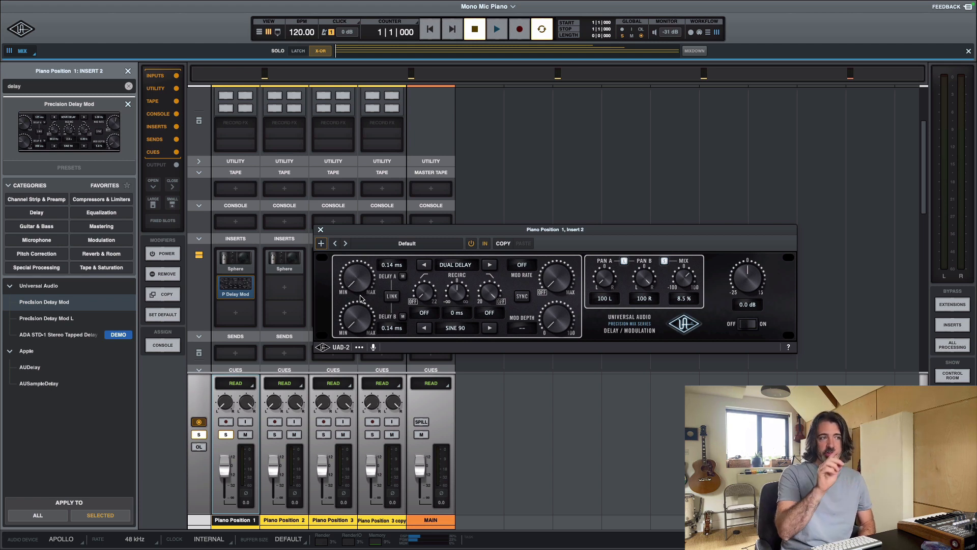
Raise Delay A in stages through 10.1 ms and 15.1 ms to 25.1 ms while listening to the piano
{"action": "key", "text": "space"}
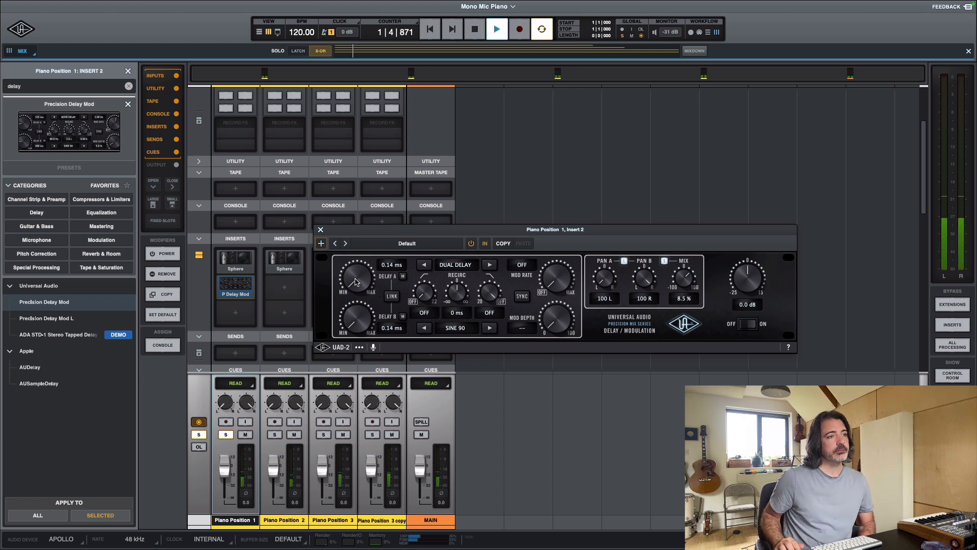
{"action": "left_click_drag", "start_coordinate": [355, 282], "coordinate": [355, 280]}
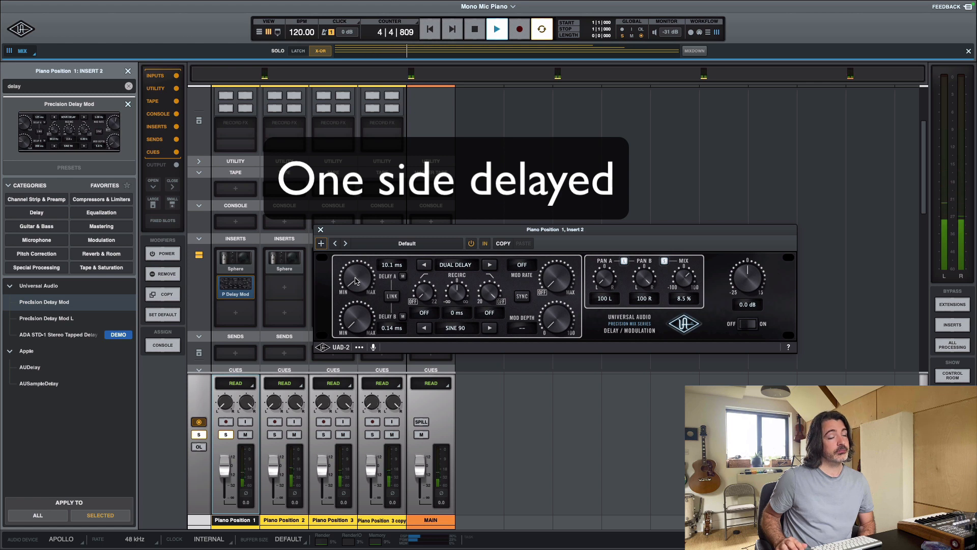
{"action": "left_click_drag", "start_coordinate": [355, 281], "coordinate": [358, 284]}
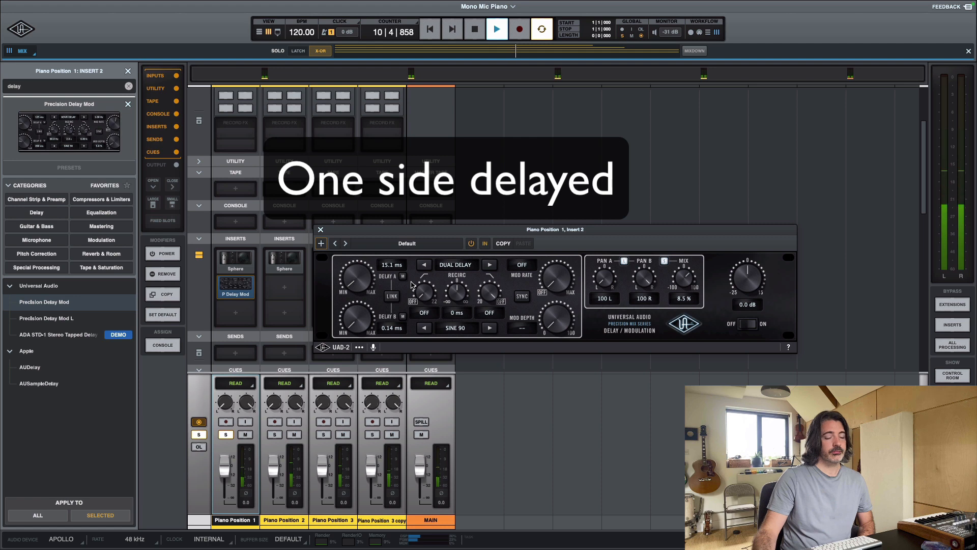
{"action": "key", "text": "space"}
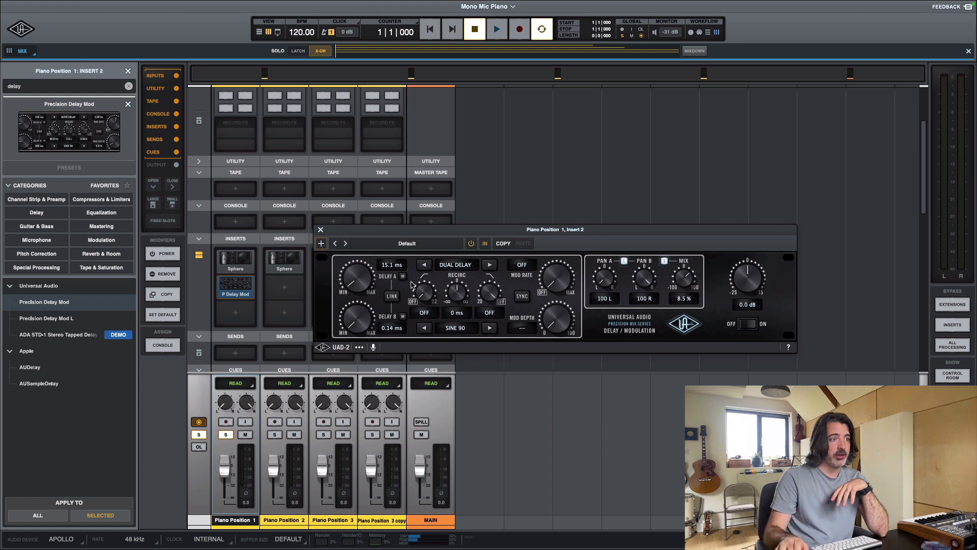
{"action": "key", "text": "space"}
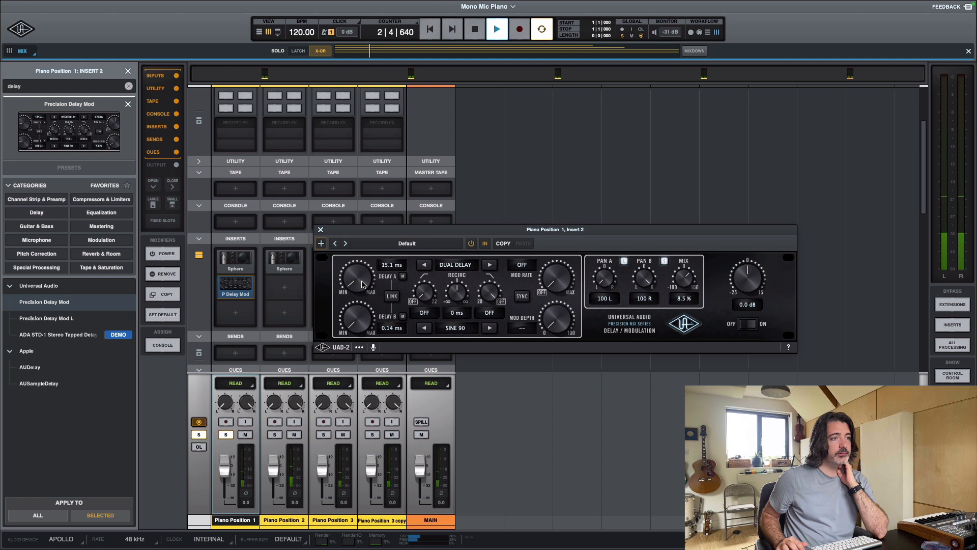
{"action": "scroll", "coordinate": [363, 284], "scroll_direction": "up", "scroll_amount": 5}
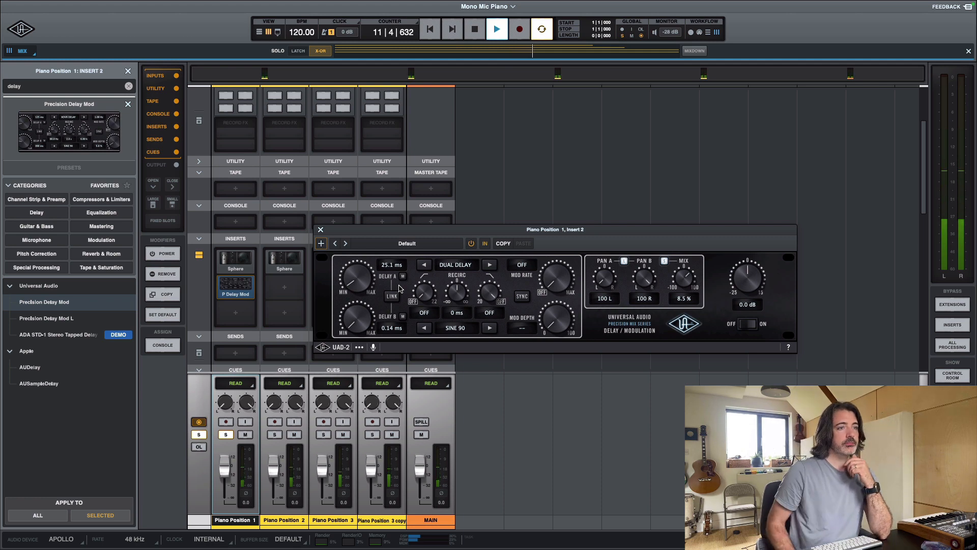
{"action": "key", "text": "space"}
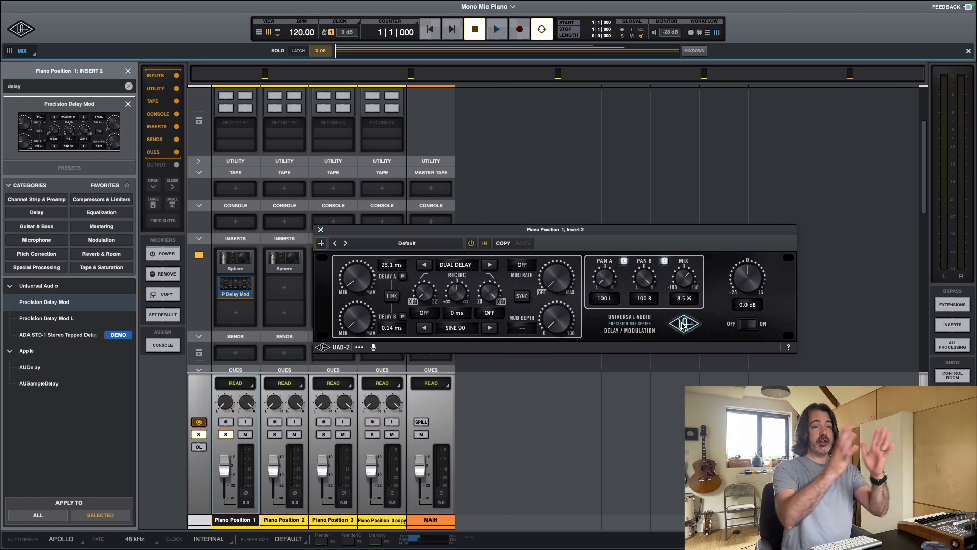
Lower Delay A to 20.1 ms during playback and compare the piano with the delay off and on
{"action": "key", "text": "space"}
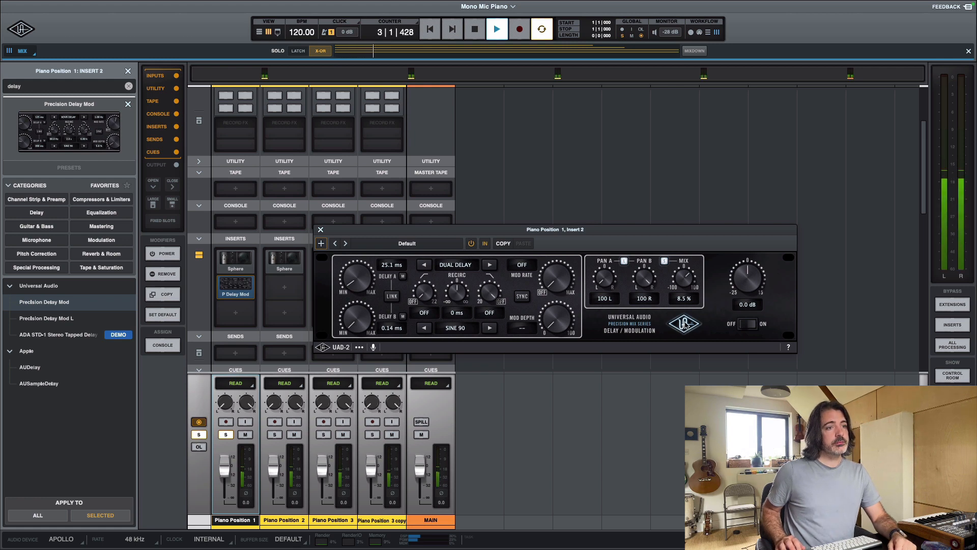
{"action": "left_click", "coordinate": [684, 323]}
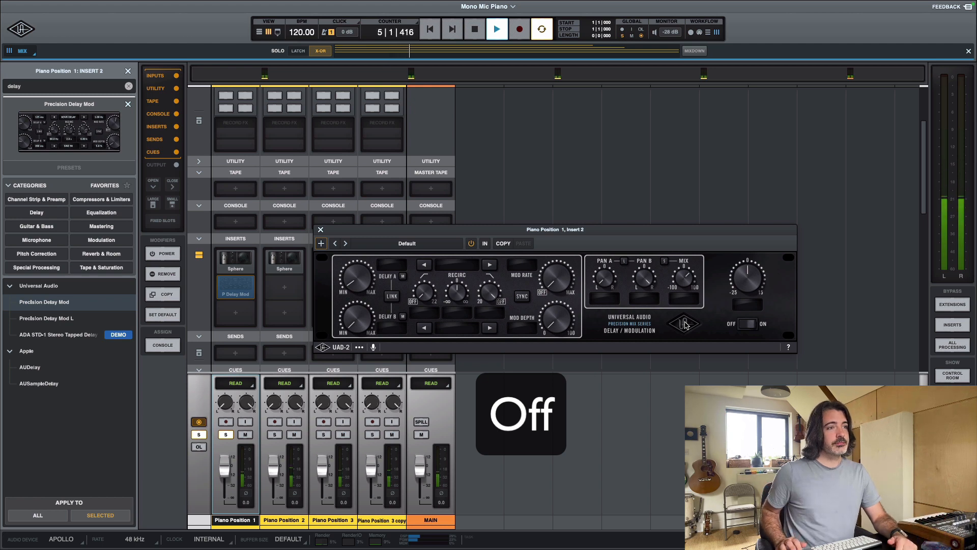
{"action": "left_click", "coordinate": [684, 324]}
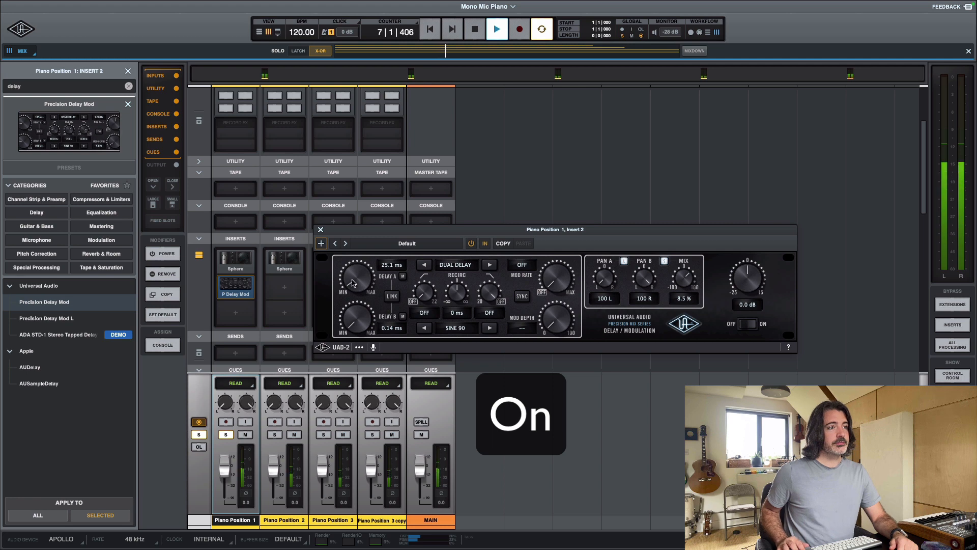
{"action": "left_click_drag", "start_coordinate": [355, 285], "coordinate": [352, 280]}
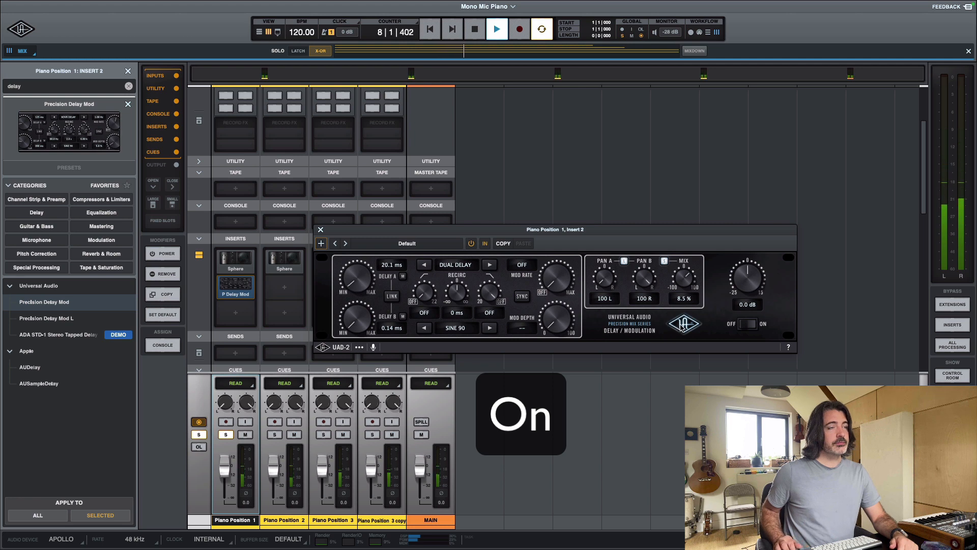
{"action": "left_click", "coordinate": [683, 325]}
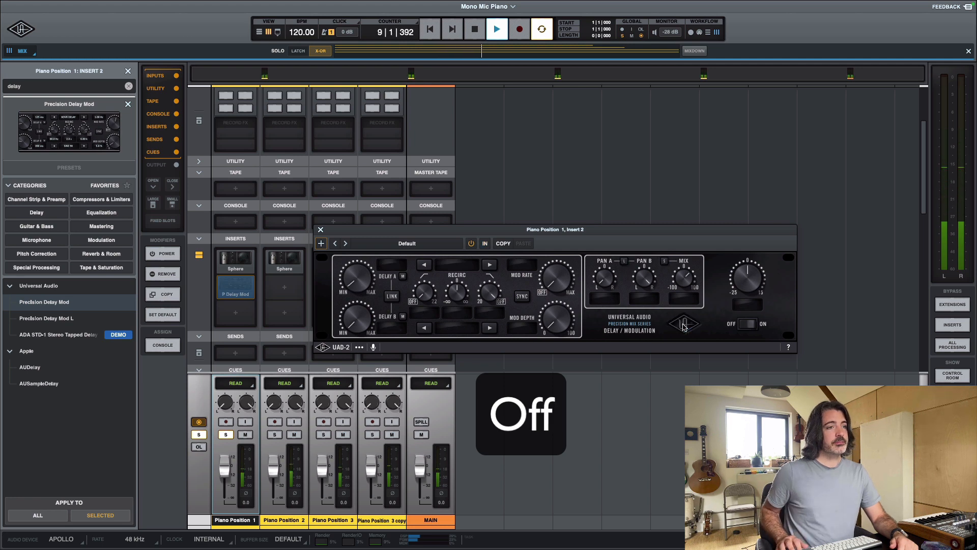
{"action": "left_click", "coordinate": [683, 325]}
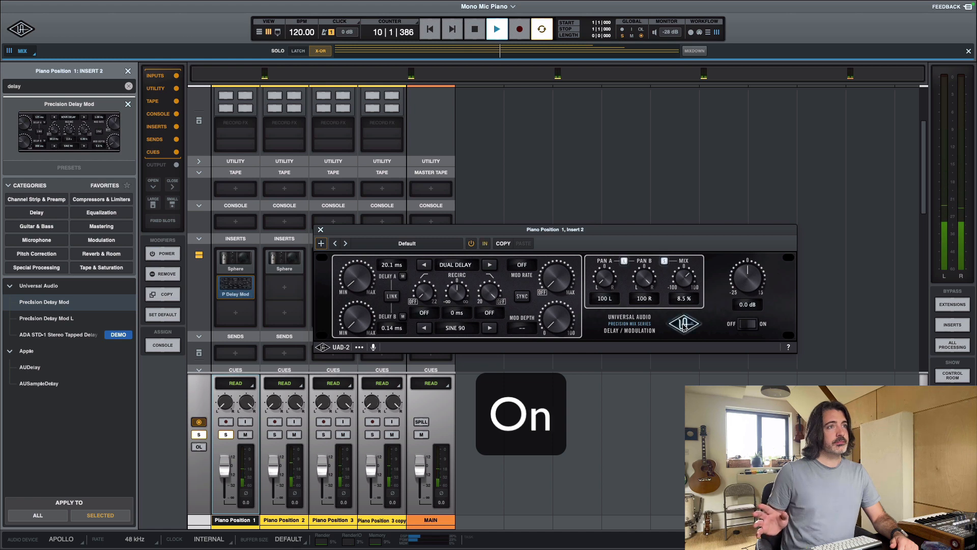
{"action": "key", "text": "space"}
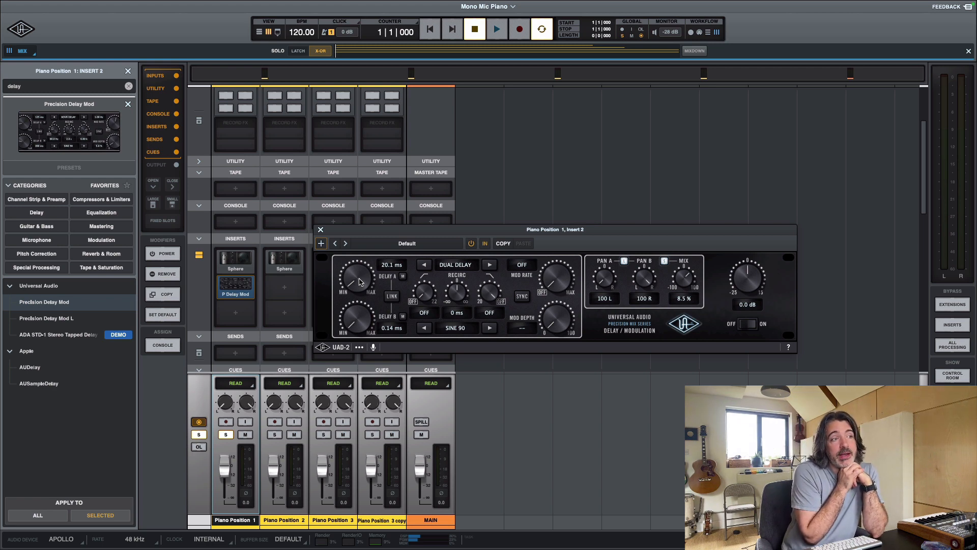
Search the plug-ins for "hits" and add the UADx Hitsville Reverb Chambers to the third insert of Piano Position 1
{"action": "left_click", "coordinate": [227, 309]}
{"action": "type", "text": "hits"}
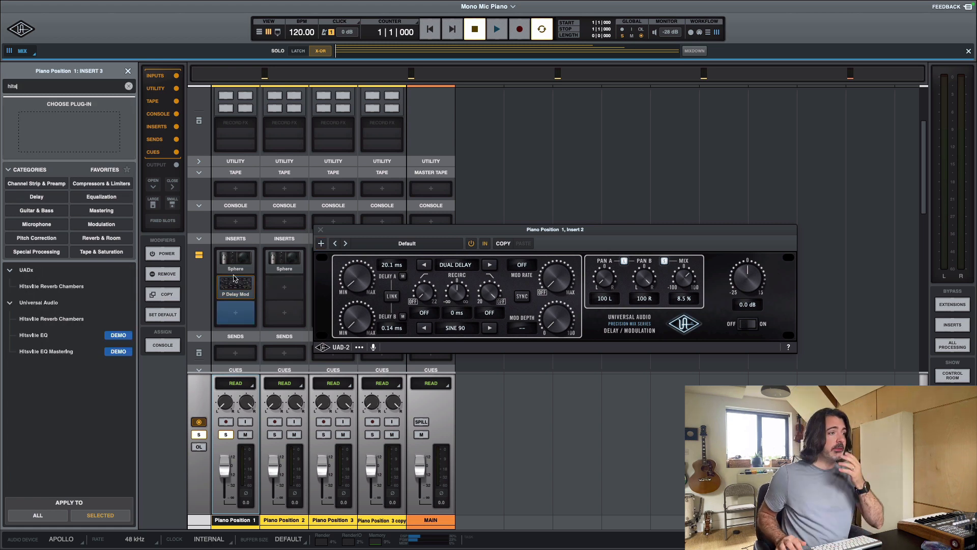
{"action": "left_click", "coordinate": [63, 274]}
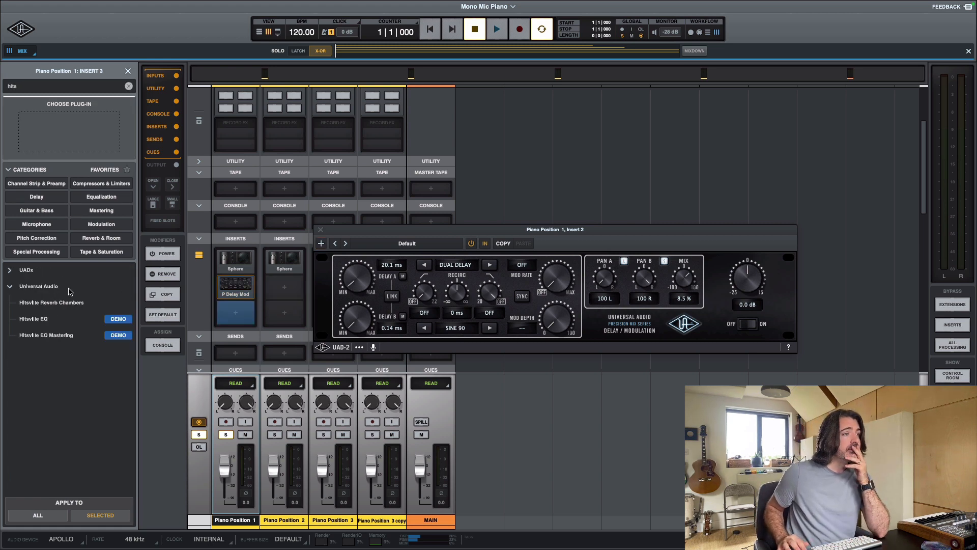
{"action": "left_click", "coordinate": [58, 274]}
{"action": "left_click", "coordinate": [51, 286]}
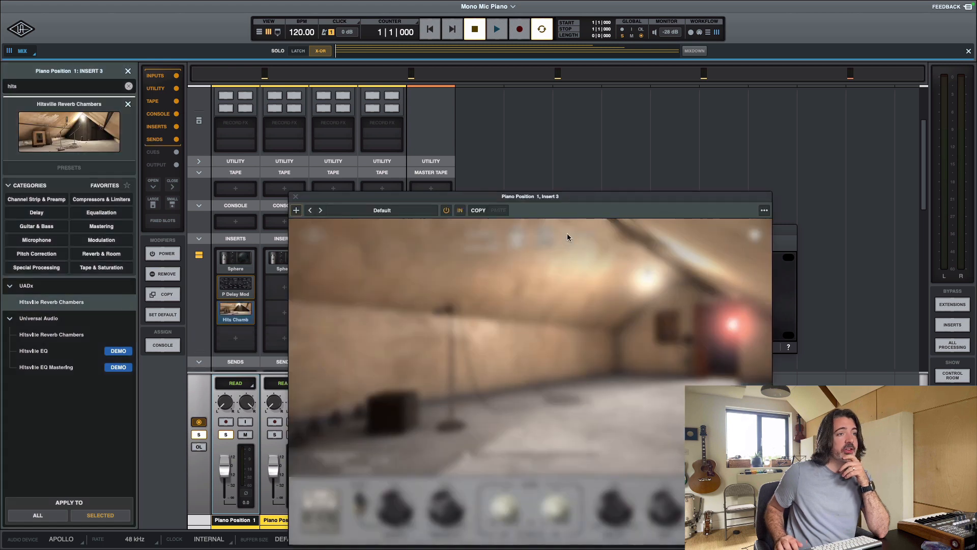
{"action": "left_click_drag", "start_coordinate": [585, 198], "coordinate": [474, 108]}
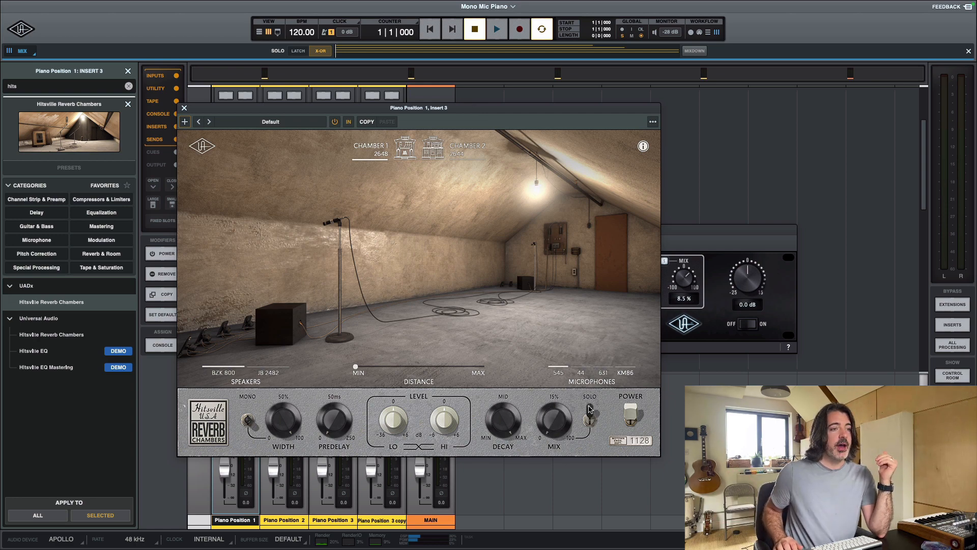
Set the reverb chamber's microphone distance to MAX while the piano plays
{"action": "left_click", "coordinate": [590, 419]}
{"action": "left_click", "coordinate": [589, 427]}
{"action": "left_click", "coordinate": [589, 430]}
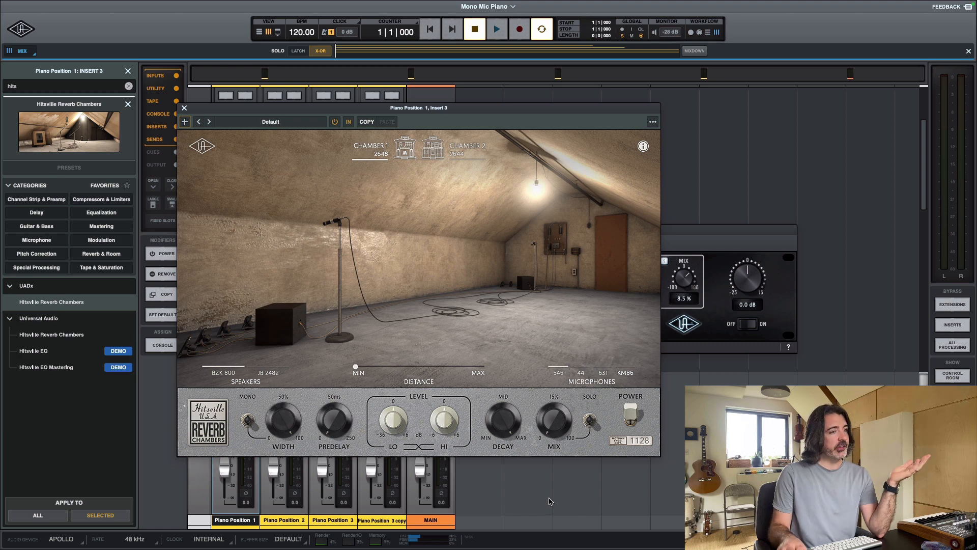
{"action": "key", "text": "space"}
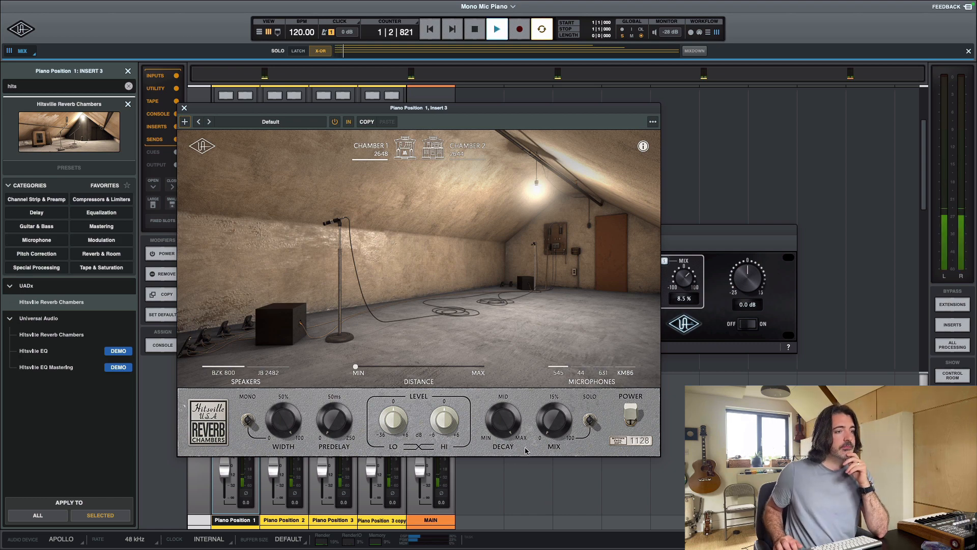
{"action": "left_click_drag", "start_coordinate": [355, 366], "coordinate": [483, 377]}
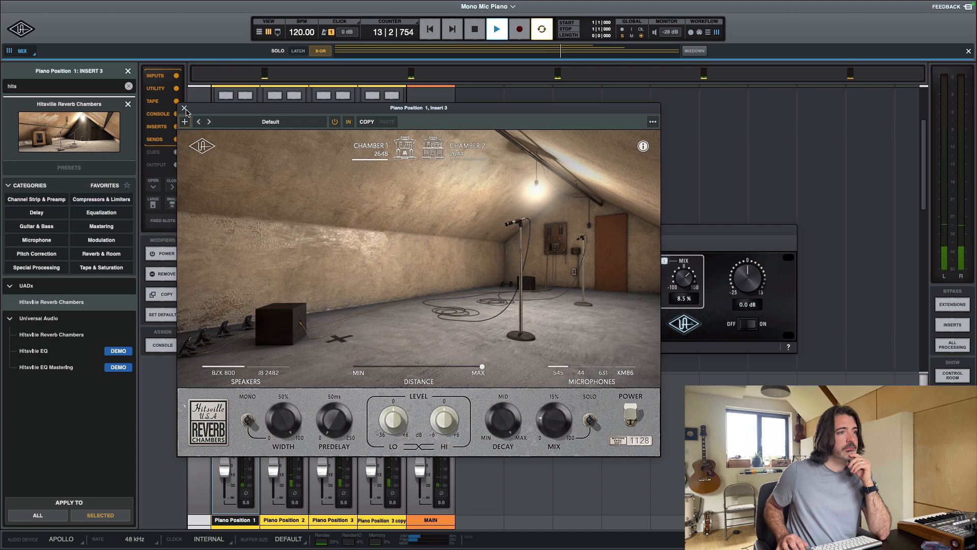
Restart playback and switch off both the delay and the reverb to hear the piano without effects
{"action": "left_click", "coordinate": [725, 234]}
{"action": "key", "text": "space"}
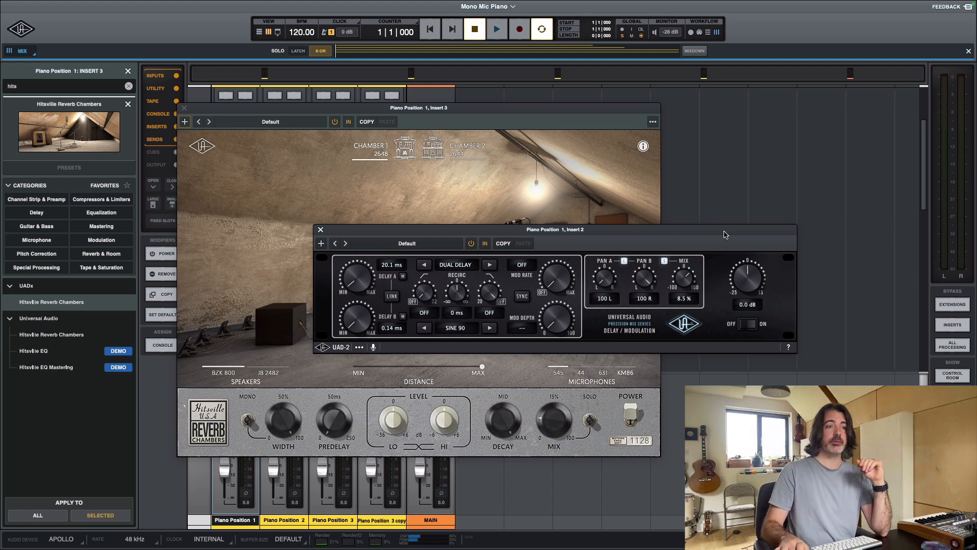
{"action": "key", "text": "space"}
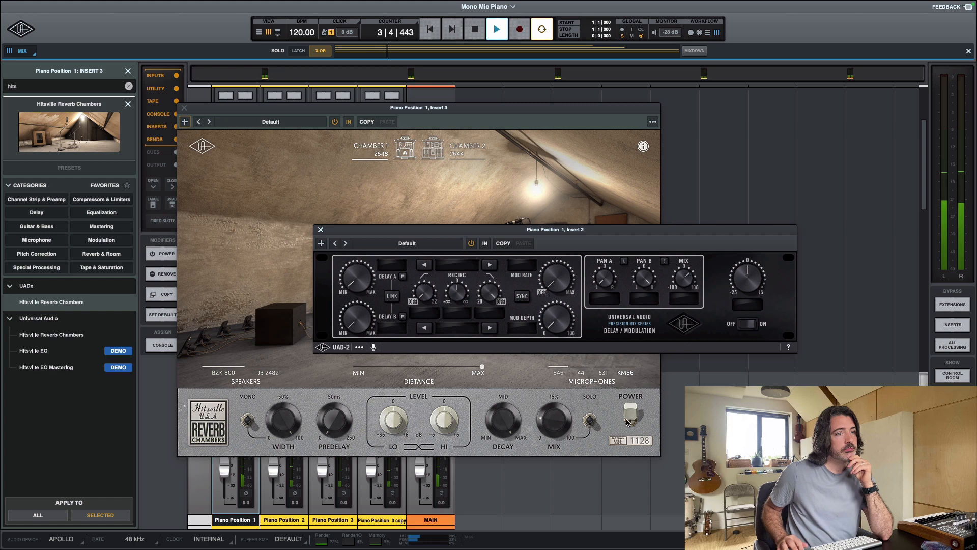
{"action": "left_click", "coordinate": [629, 420]}
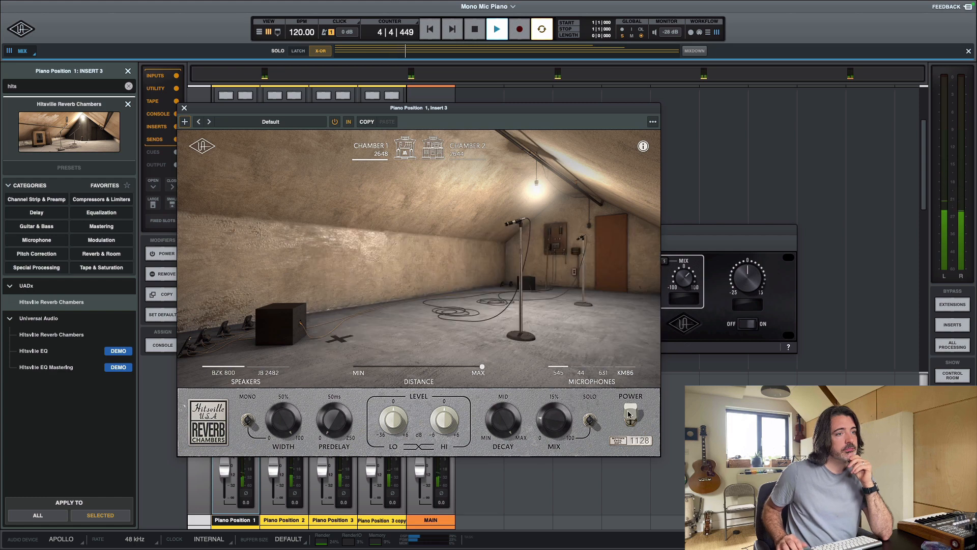
{"action": "left_click", "coordinate": [629, 416]}
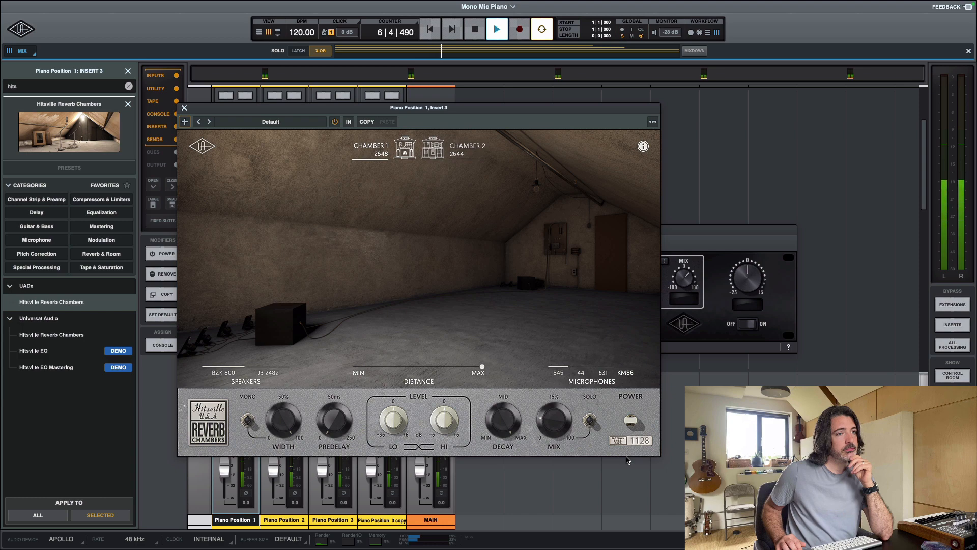
Switch the Hitsville reverb and the delay back on during playback, and off again, to compare the processed and dry piano
{"action": "left_click", "coordinate": [630, 420]}
{"action": "left_click", "coordinate": [684, 329]}
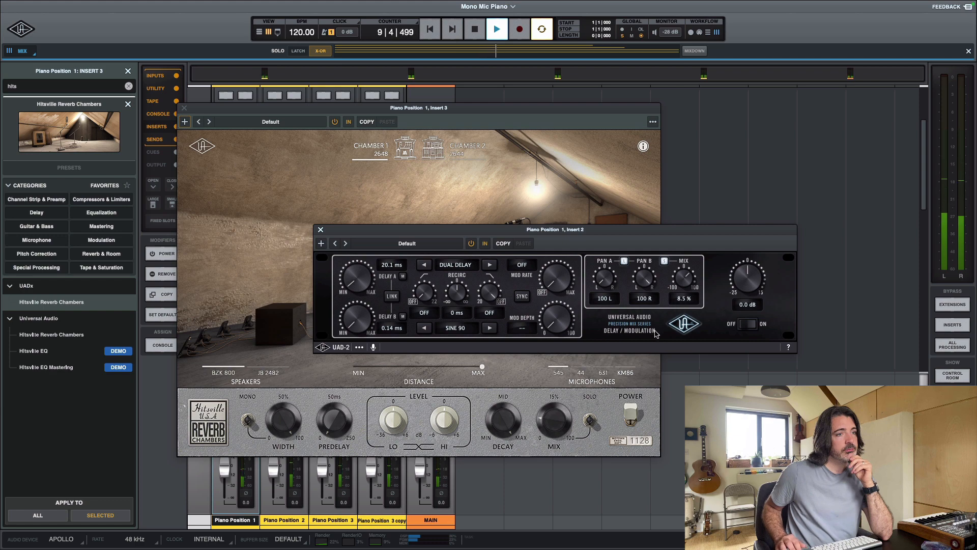
{"action": "left_click", "coordinate": [630, 416]}
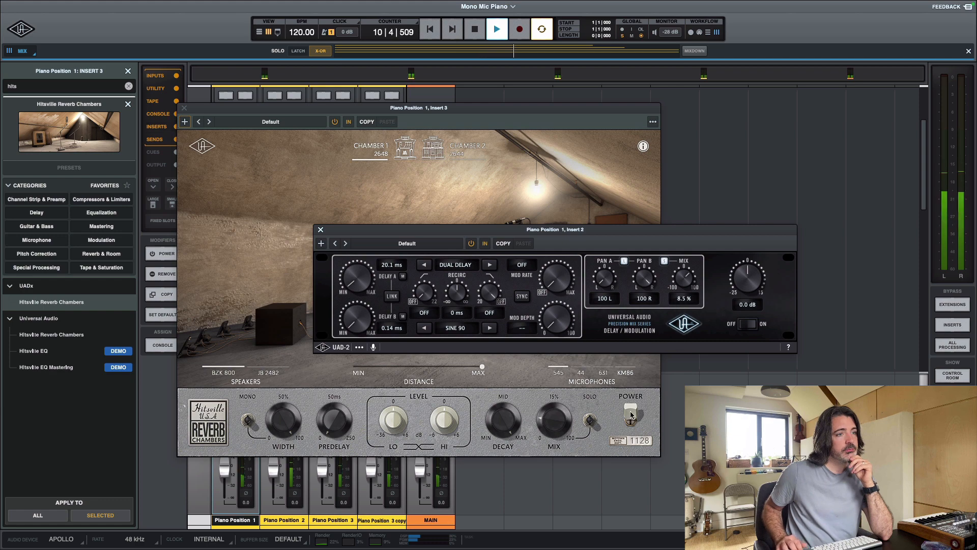
{"action": "left_click", "coordinate": [714, 316]}
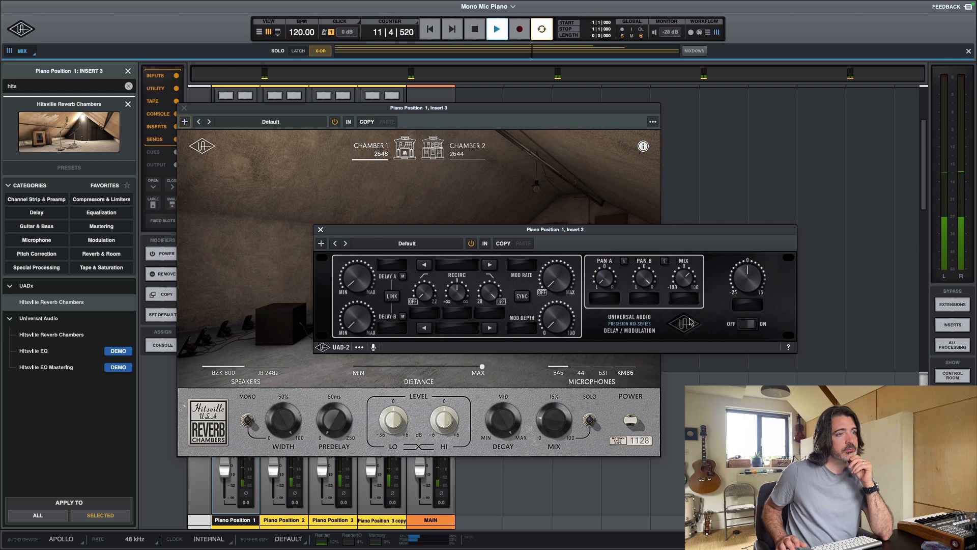
Stop playback and close the delay and Hitsville Reverb Chambers plug-in windows of Piano Position 1
{"action": "key", "text": "space"}
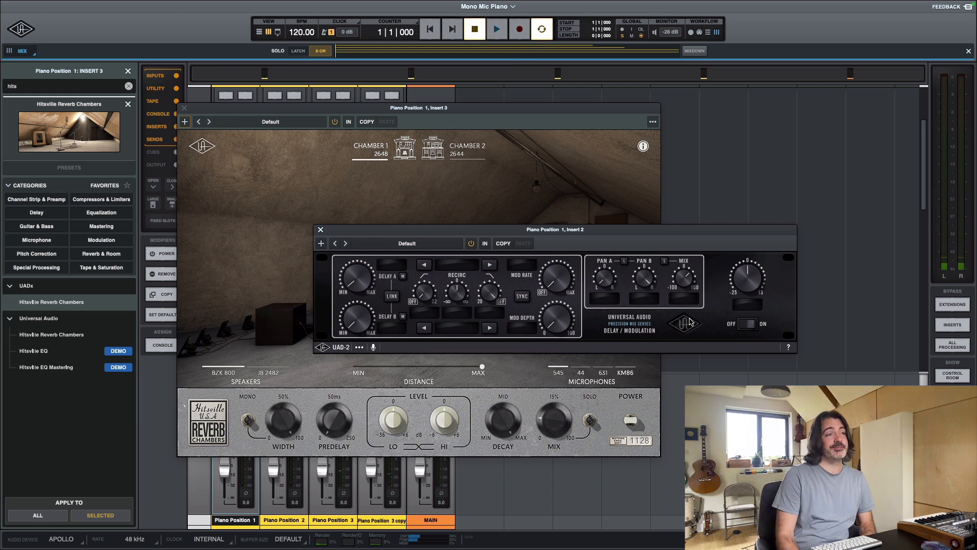
{"action": "left_click", "coordinate": [321, 230]}
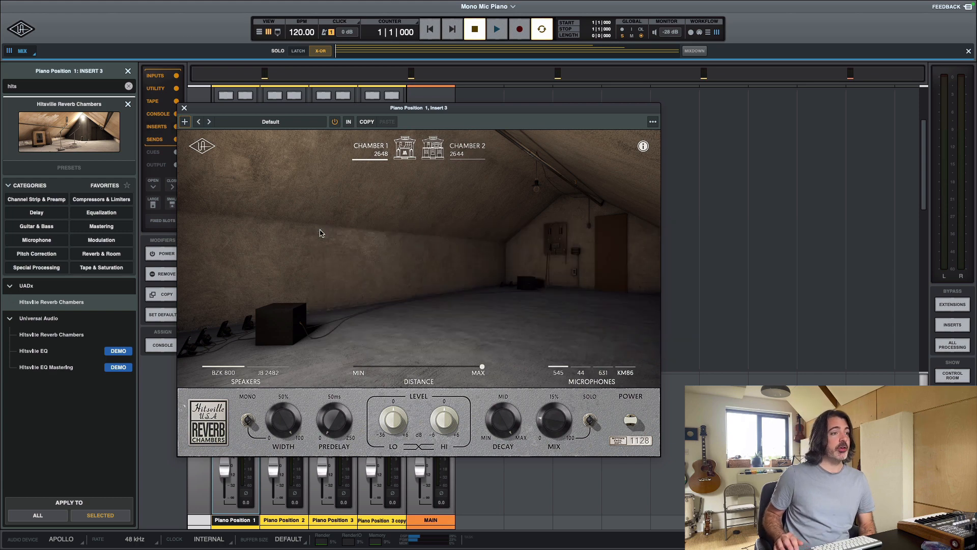
{"action": "left_click", "coordinate": [184, 110]}
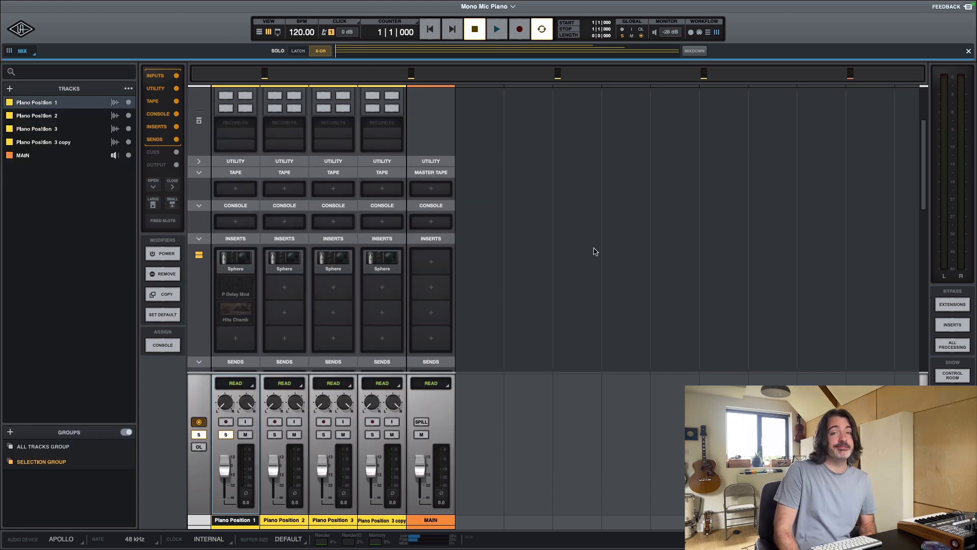